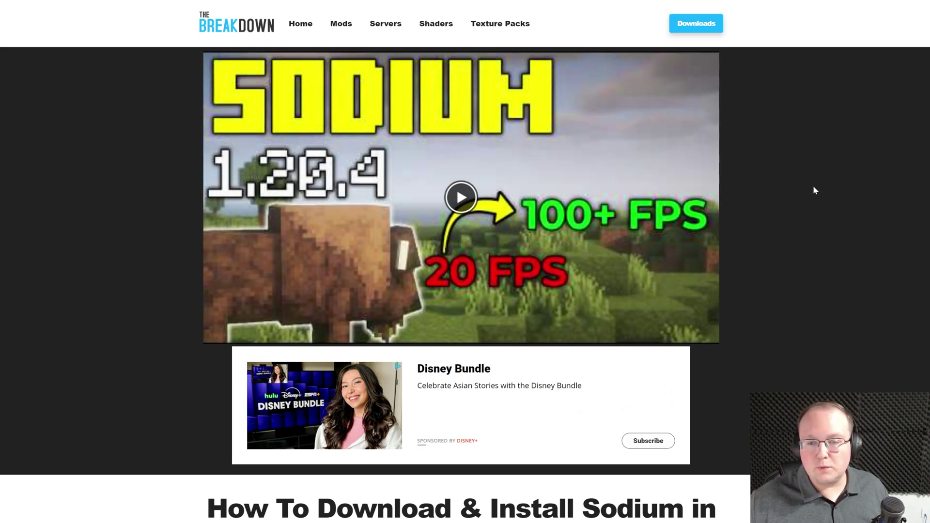
Scroll through the Sodium install article to find the Download Sodium banner
{"action": "scroll", "coordinate": [813, 187], "scroll_direction": "down", "scroll_amount": 5}
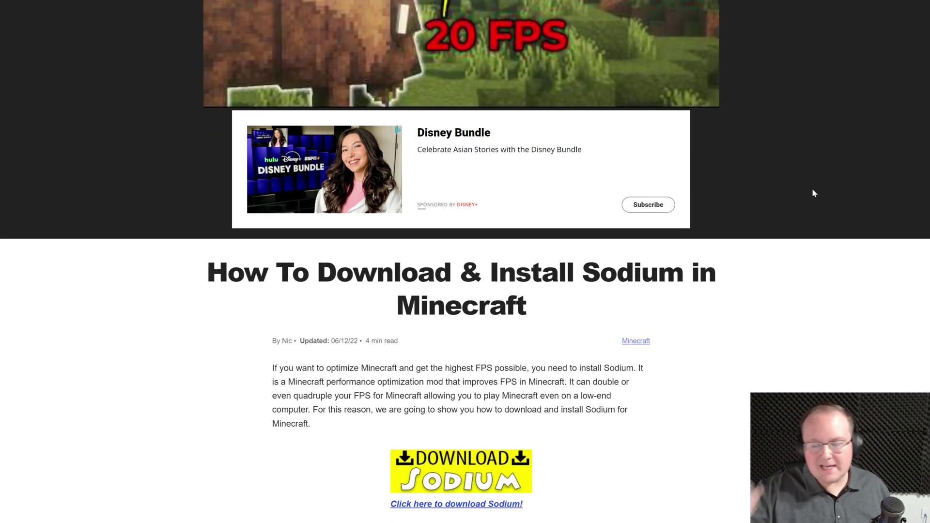
{"action": "scroll", "coordinate": [762, 216], "scroll_direction": "down", "scroll_amount": 5}
{"action": "scroll", "coordinate": [656, 160], "scroll_direction": "down", "scroll_amount": 5}
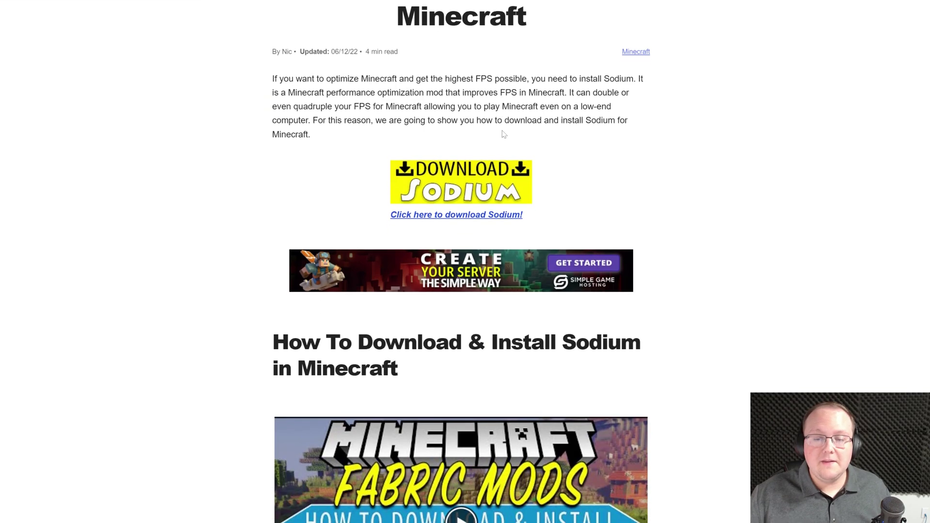
{"action": "scroll", "coordinate": [670, 168], "scroll_direction": "up", "scroll_amount": 3}
{"action": "scroll", "coordinate": [670, 167], "scroll_direction": "up", "scroll_amount": 2}
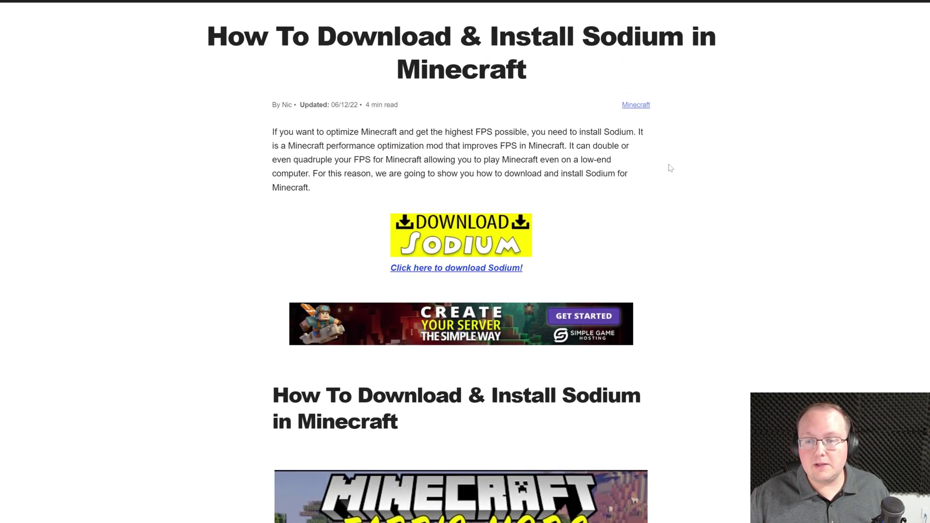
Open Sodium's Modrinth page, read its description and installation guide, then show the Versions list
{"action": "left_click", "coordinate": [456, 248]}
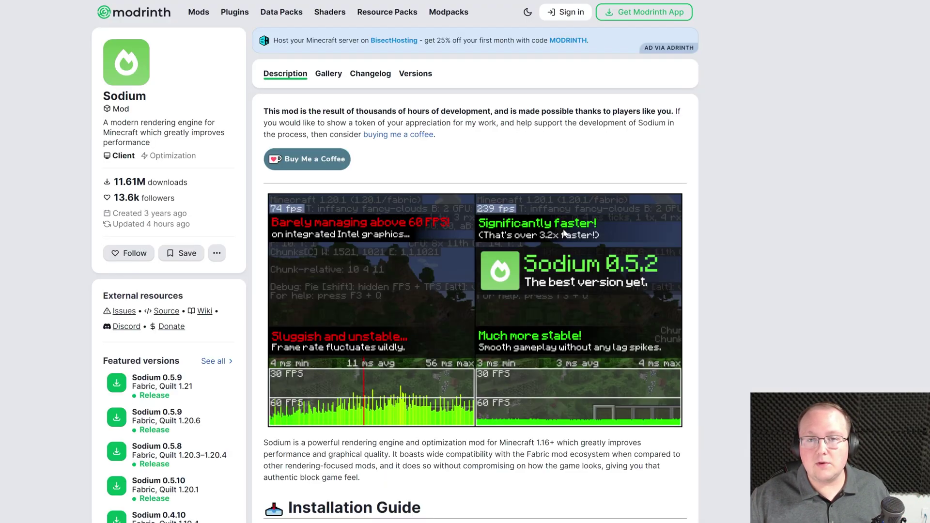
{"action": "scroll", "coordinate": [564, 233], "scroll_direction": "down", "scroll_amount": 2}
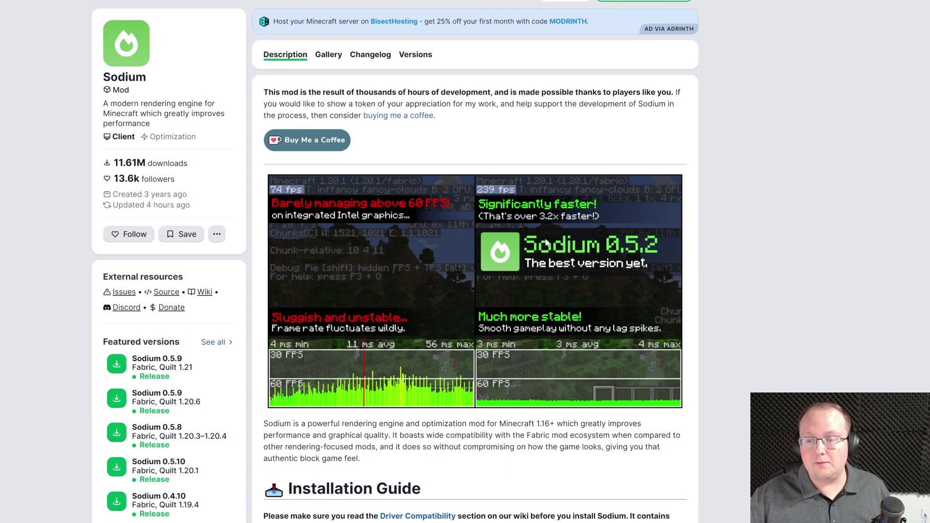
{"action": "scroll", "coordinate": [490, 265], "scroll_direction": "down", "scroll_amount": 2}
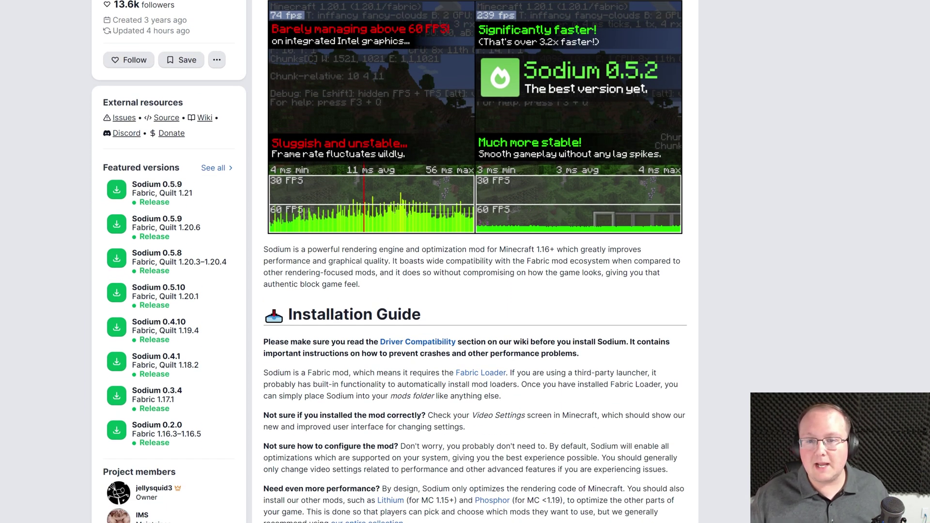
{"action": "scroll", "coordinate": [334, 58], "scroll_direction": "up", "scroll_amount": 1}
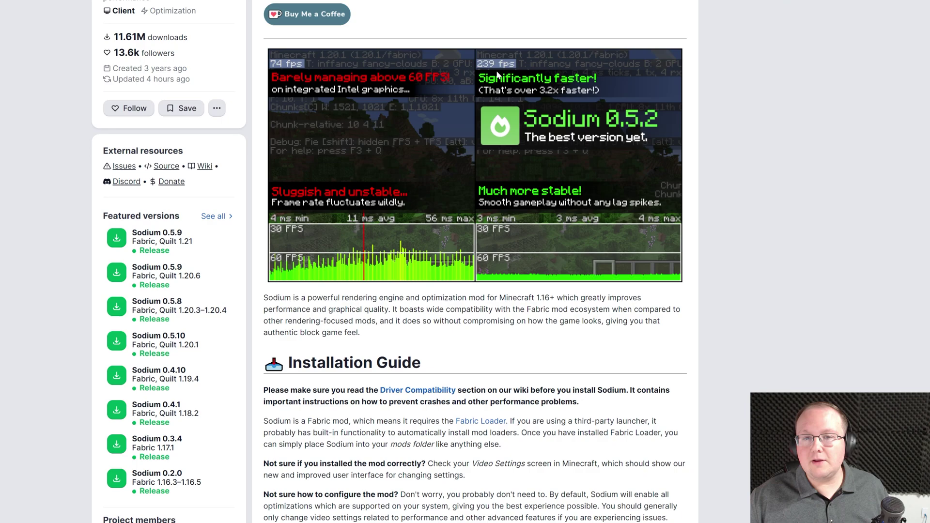
{"action": "scroll", "coordinate": [498, 75], "scroll_direction": "up", "scroll_amount": 2}
{"action": "left_click", "coordinate": [420, 26]}
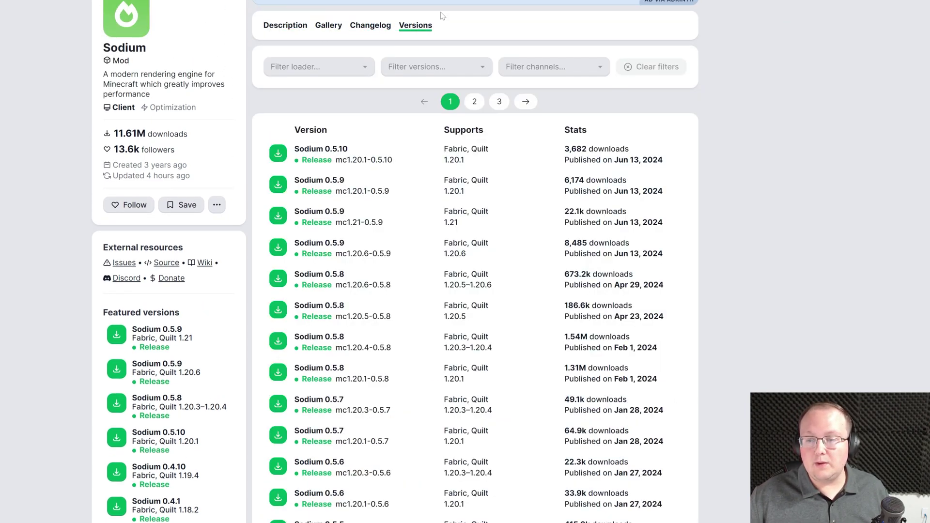
Filter Sodium releases to Minecraft 1.21 and save version 0.5.9 into Downloads
{"action": "left_click", "coordinate": [412, 68]}
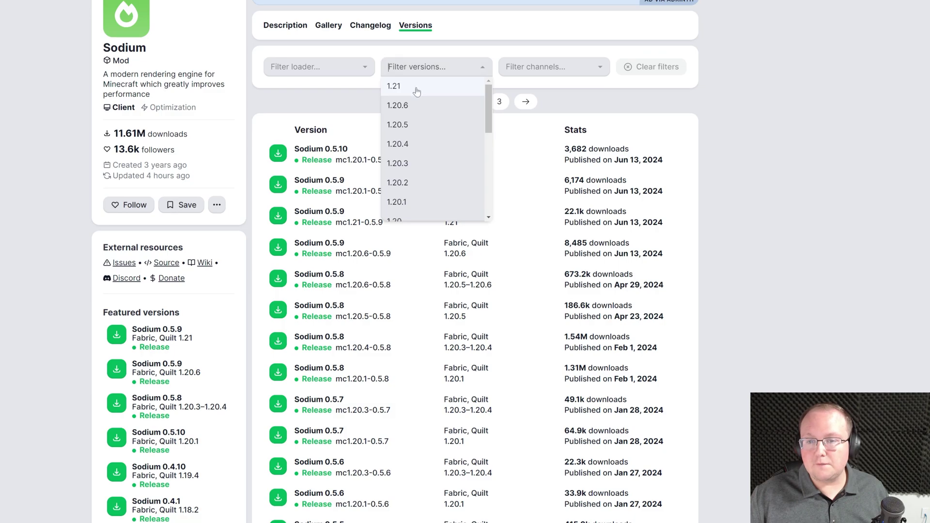
{"action": "left_click", "coordinate": [417, 87]}
{"action": "left_click", "coordinate": [579, 195]}
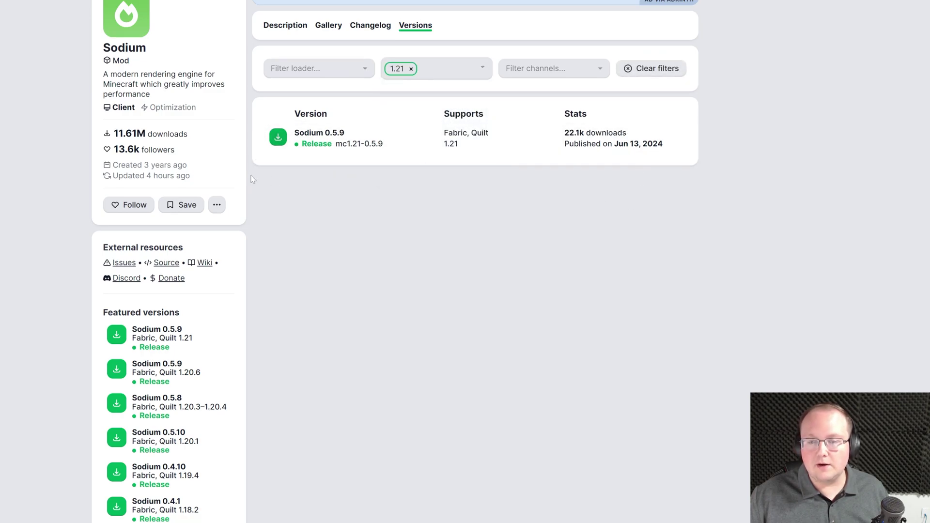
{"action": "left_click", "coordinate": [278, 137]}
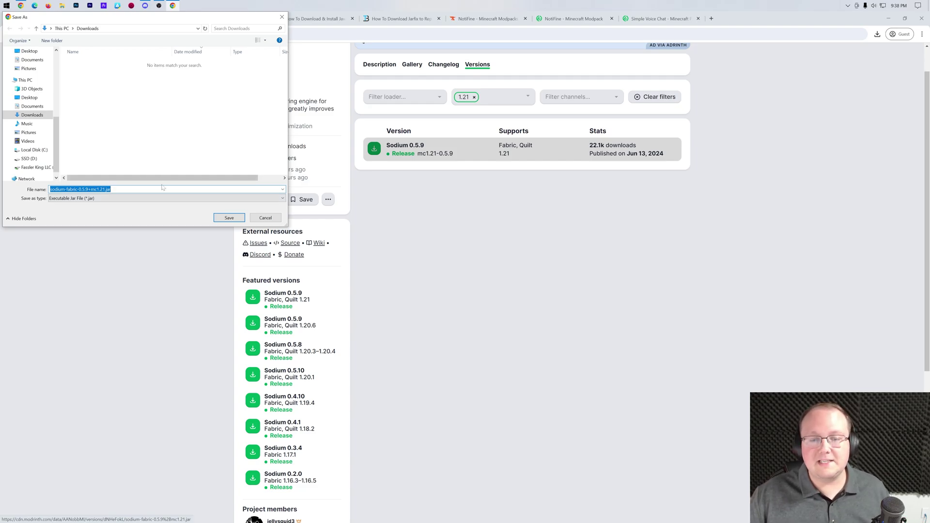
{"action": "left_click", "coordinate": [221, 218]}
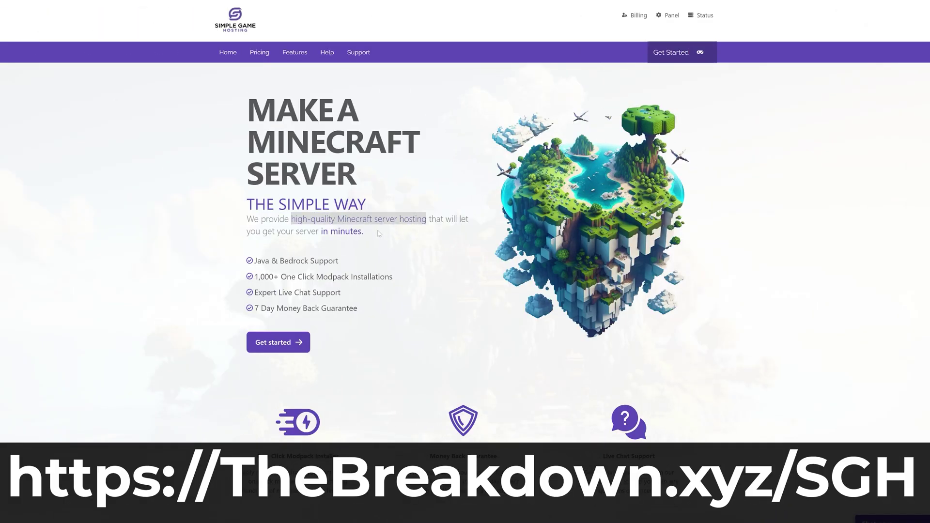
Search the hosting site's modpacks for 'ixelmon' and measure ping to each server location
{"action": "scroll", "coordinate": [286, 270], "scroll_direction": "down", "scroll_amount": 4}
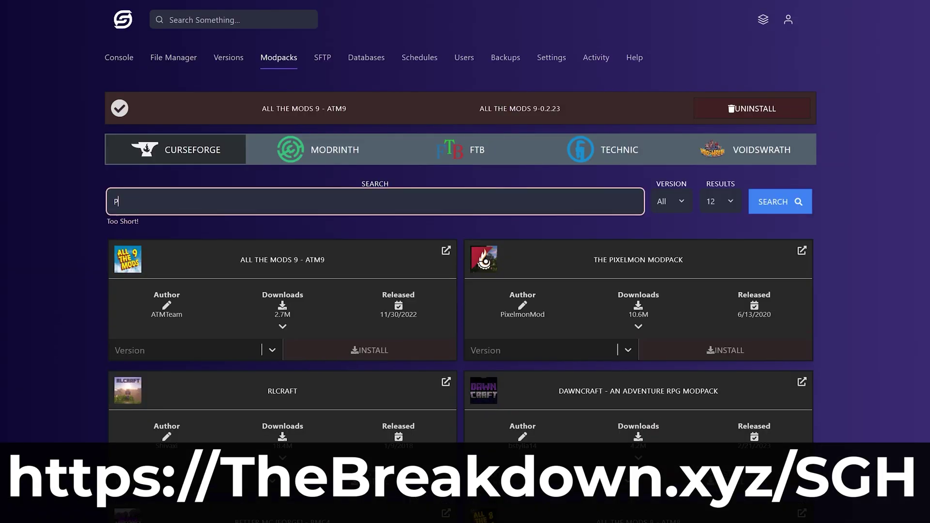
{"action": "type", "text": "ixelmon"}
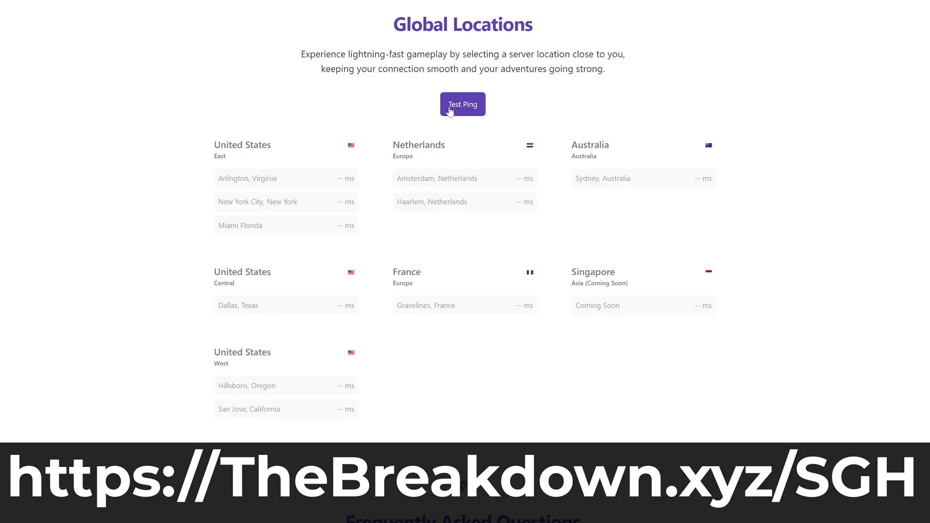
{"action": "left_click", "coordinate": [443, 104]}
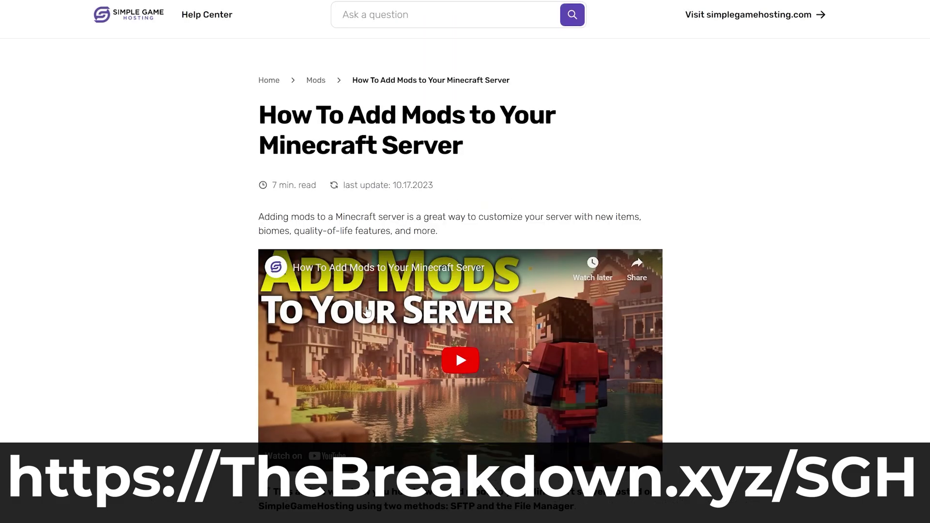
Pick Forge as server software and highlight the Java & Bedrock tagline and modpacks heading
{"action": "scroll", "coordinate": [465, 262], "scroll_direction": "down", "scroll_amount": 5}
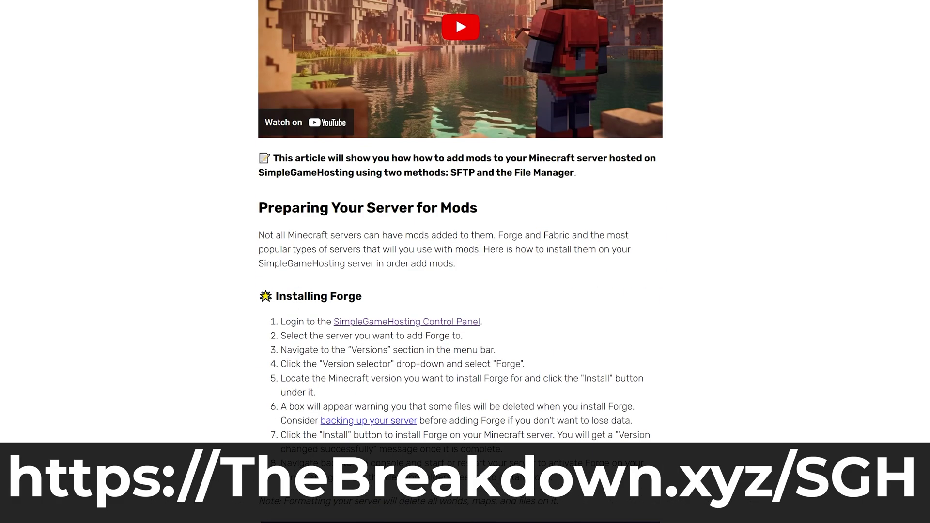
{"action": "scroll", "coordinate": [465, 261], "scroll_direction": "down", "scroll_amount": 15}
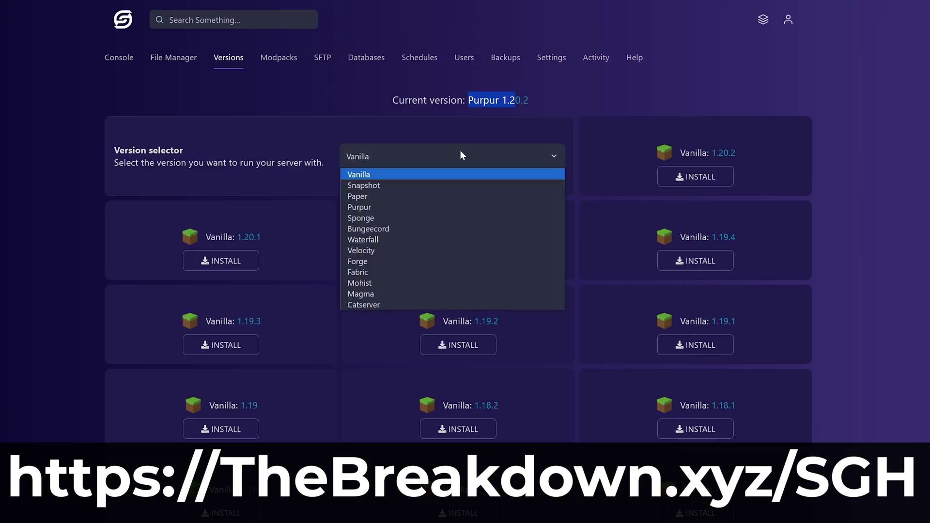
{"action": "left_click", "coordinate": [422, 261]}
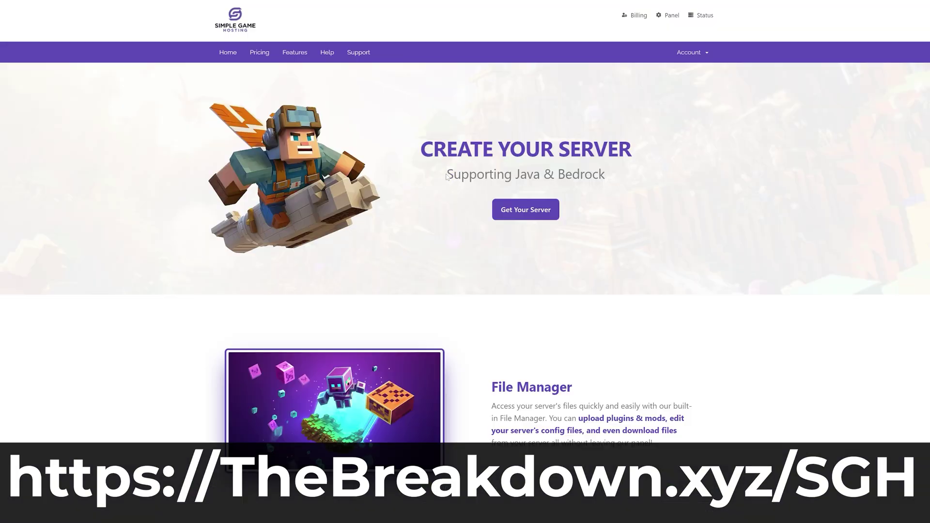
{"action": "left_click_drag", "start_coordinate": [446, 177], "coordinate": [606, 176]}
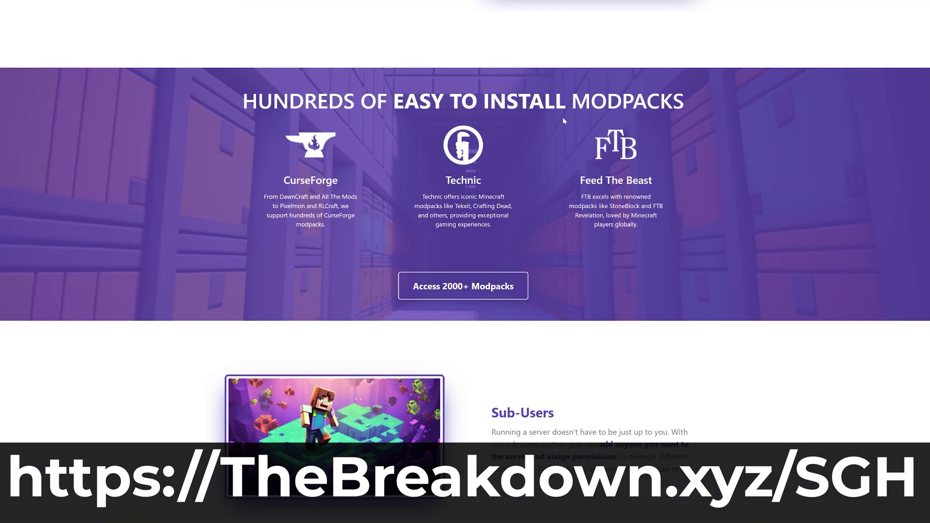
{"action": "left_click_drag", "start_coordinate": [684, 107], "coordinate": [255, 115]}
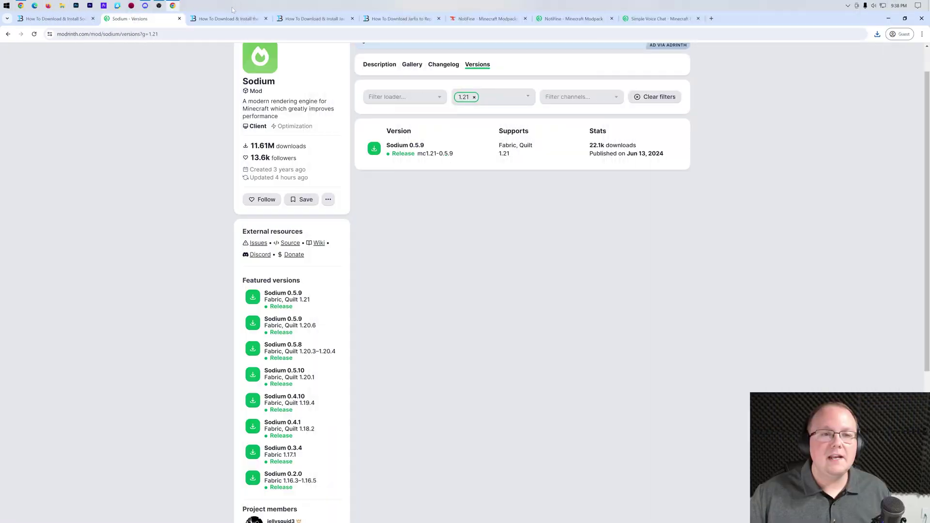
Switch to the Fabric Mod Loader article and follow its Download Fabric banner
{"action": "left_click", "coordinate": [231, 19]}
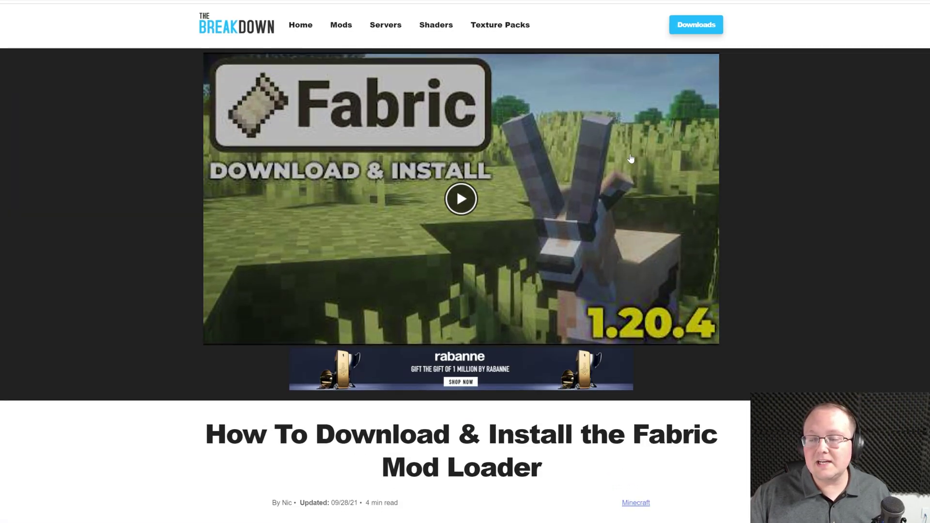
{"action": "scroll", "coordinate": [690, 178], "scroll_direction": "down", "scroll_amount": 2}
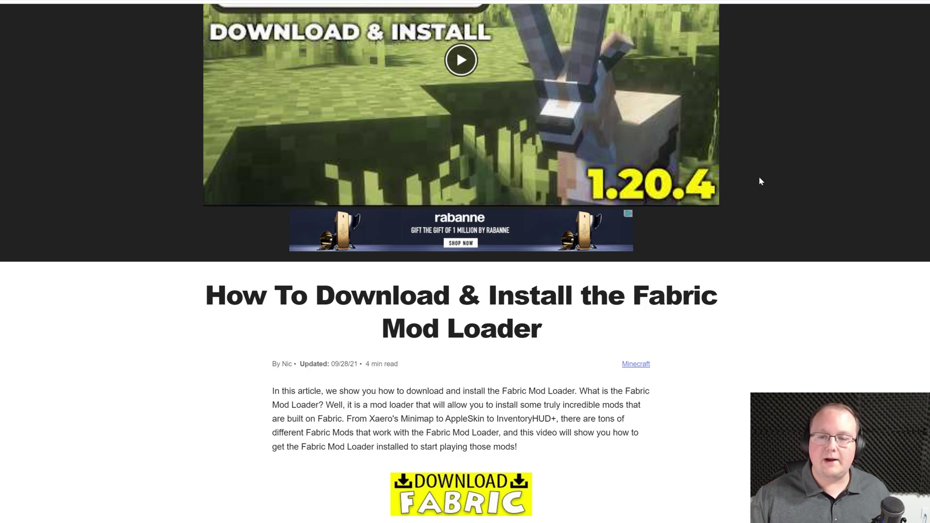
{"action": "scroll", "coordinate": [759, 181], "scroll_direction": "down", "scroll_amount": 5}
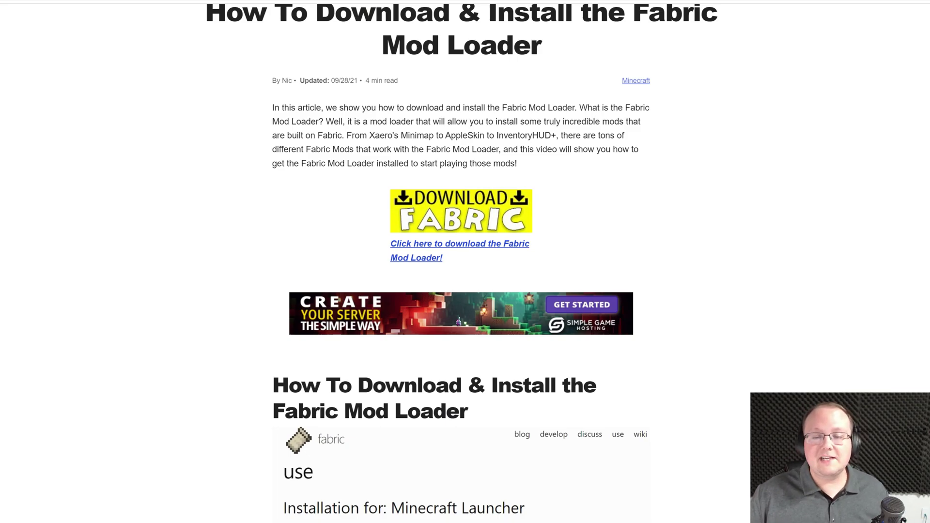
{"action": "left_click", "coordinate": [461, 223]}
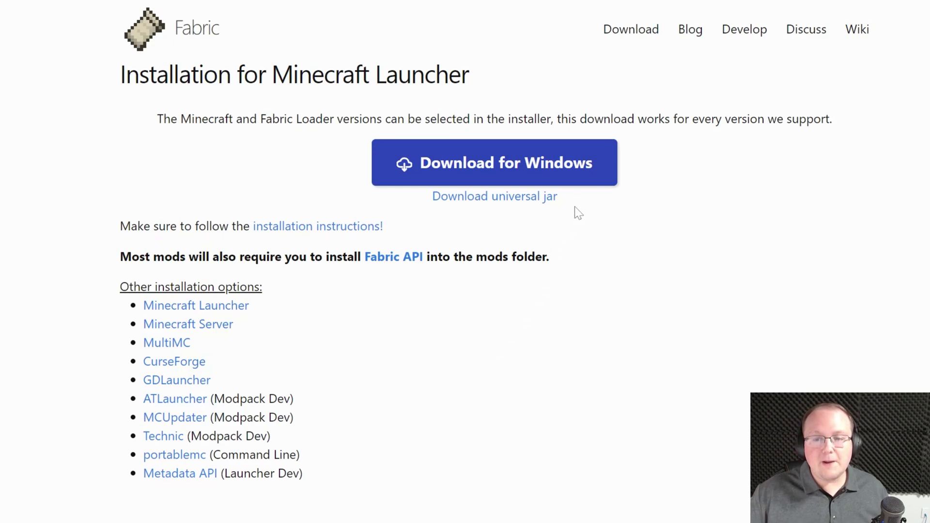
Save the universal fabric-installer-1.0.1.jar to Downloads and confirm it in the downloads list
{"action": "left_click_drag", "start_coordinate": [558, 197], "coordinate": [426, 199]}
{"action": "left_click", "coordinate": [448, 212]}
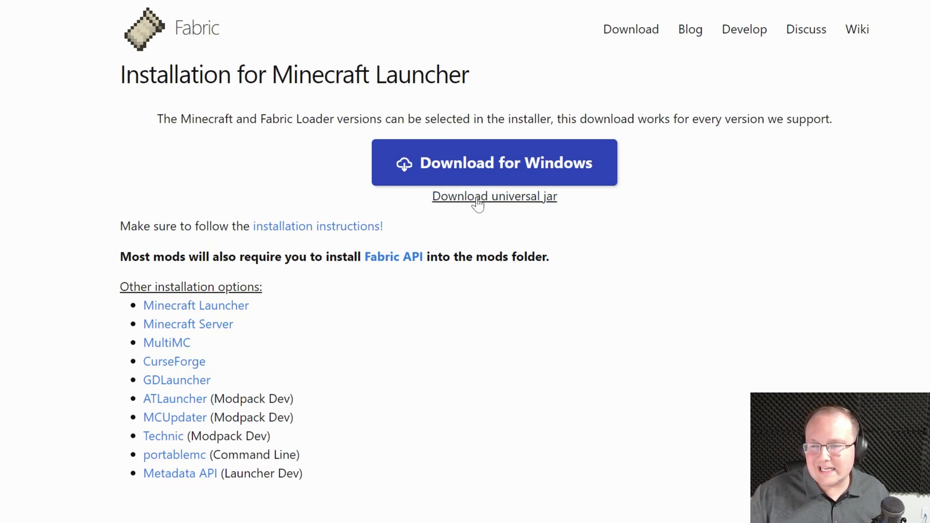
{"action": "left_click", "coordinate": [520, 208]}
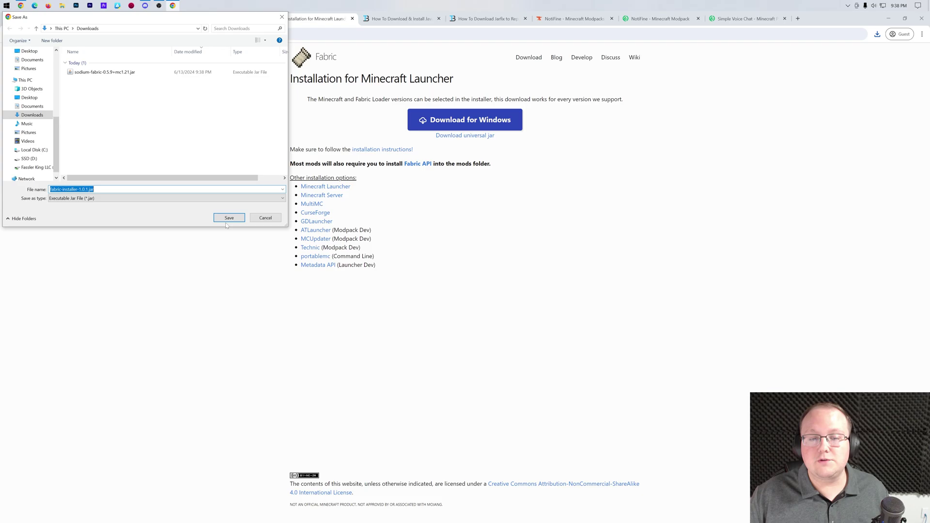
{"action": "left_click", "coordinate": [228, 219]}
{"action": "left_click", "coordinate": [877, 34]}
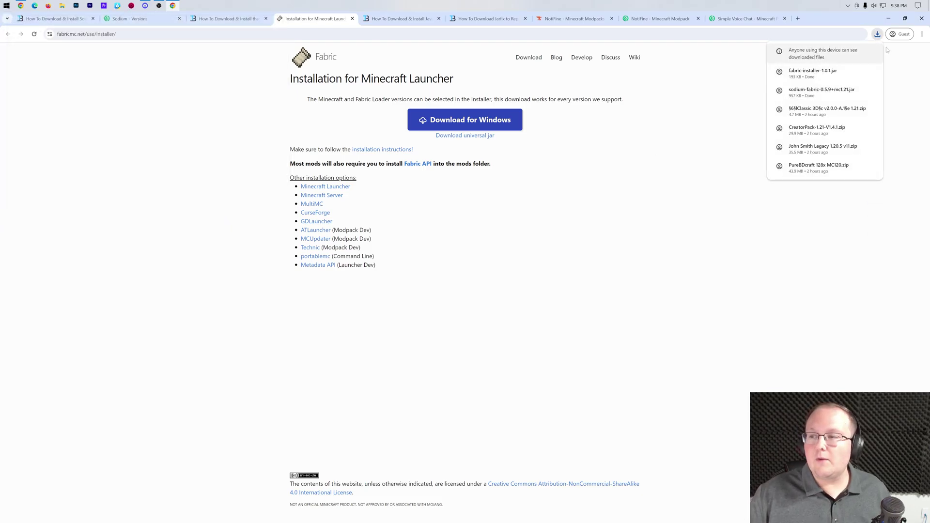
{"action": "left_click", "coordinate": [401, 19]}
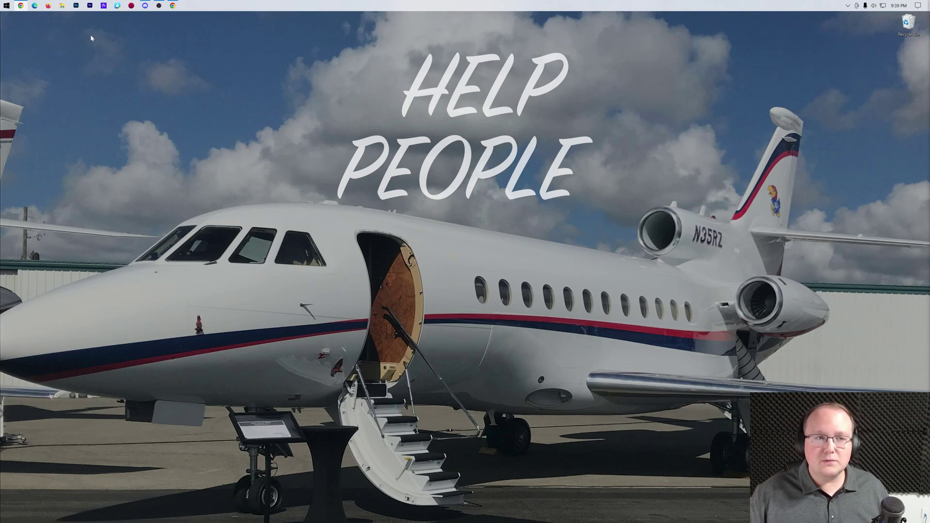
Drag both jar files from File Explorer's Downloads folder onto the desktop, then close Explorer
{"action": "left_click", "coordinate": [64, 6]}
{"action": "left_click", "coordinate": [283, 208]}
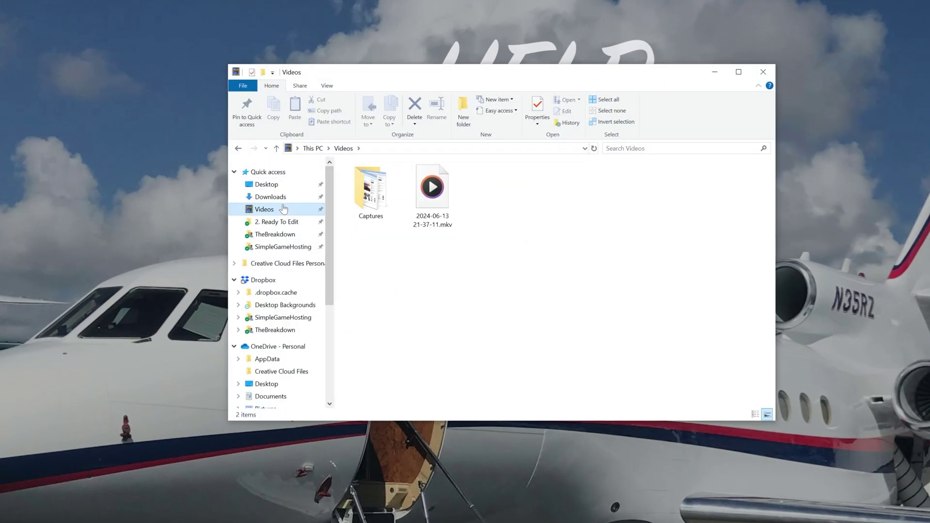
{"action": "left_click", "coordinate": [272, 197]}
{"action": "left_click", "coordinate": [382, 205]}
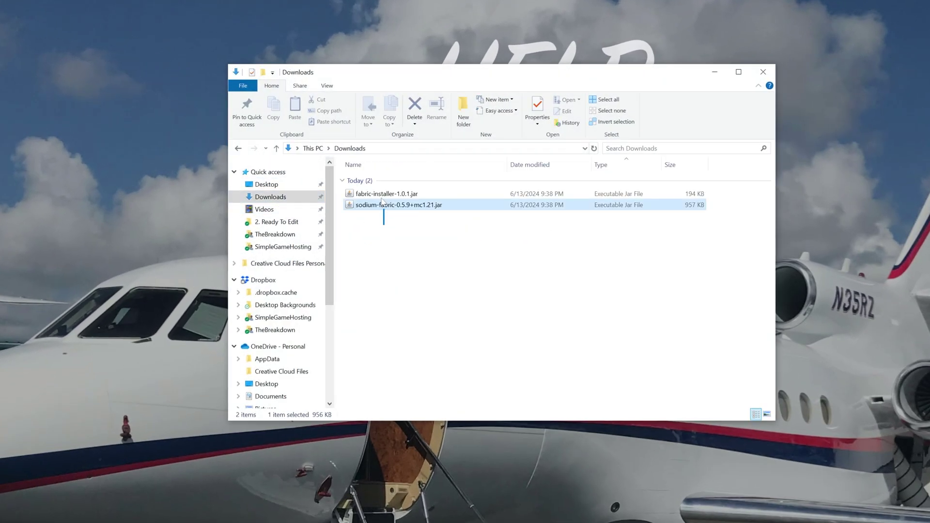
{"action": "left_click", "coordinate": [381, 194], "text": "shift"}
{"action": "left_click_drag", "start_coordinate": [381, 193], "coordinate": [115, 126]}
{"action": "left_click", "coordinate": [763, 72]}
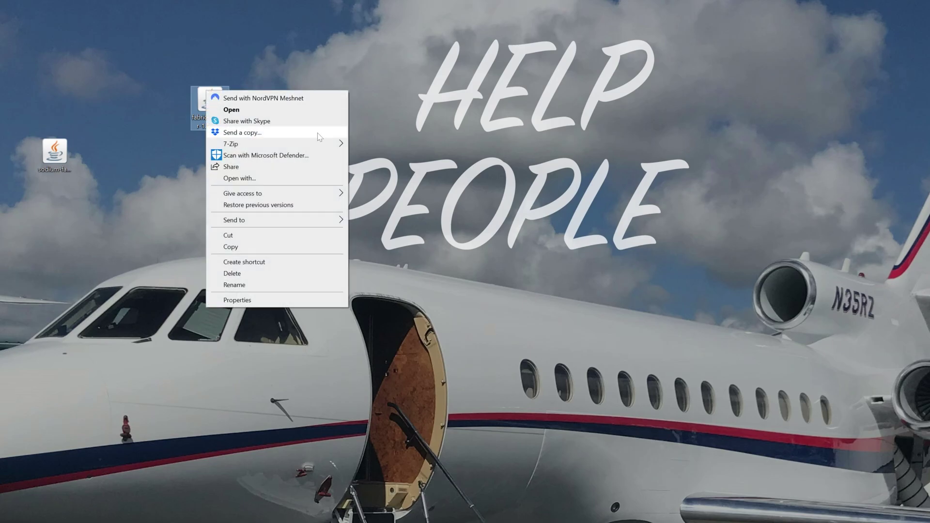
Start Open with... on the Fabric installer jar, then cancel without opening it
{"action": "left_click", "coordinate": [264, 179]}
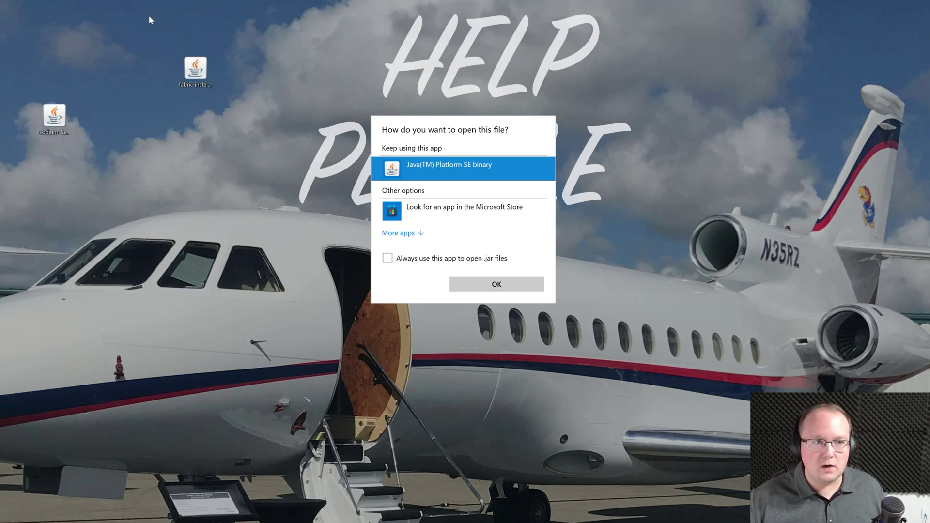
{"action": "key", "text": "Escape"}
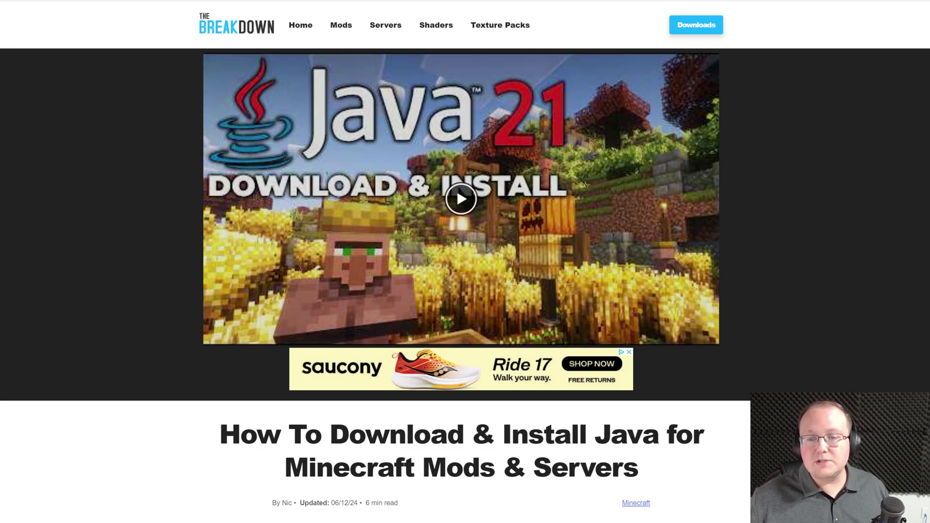
Scroll through the Java installation guide for Minecraft mods and servers
{"action": "scroll", "coordinate": [525, 228], "scroll_direction": "down", "scroll_amount": 10}
{"action": "scroll", "coordinate": [525, 228], "scroll_direction": "down", "scroll_amount": 12}
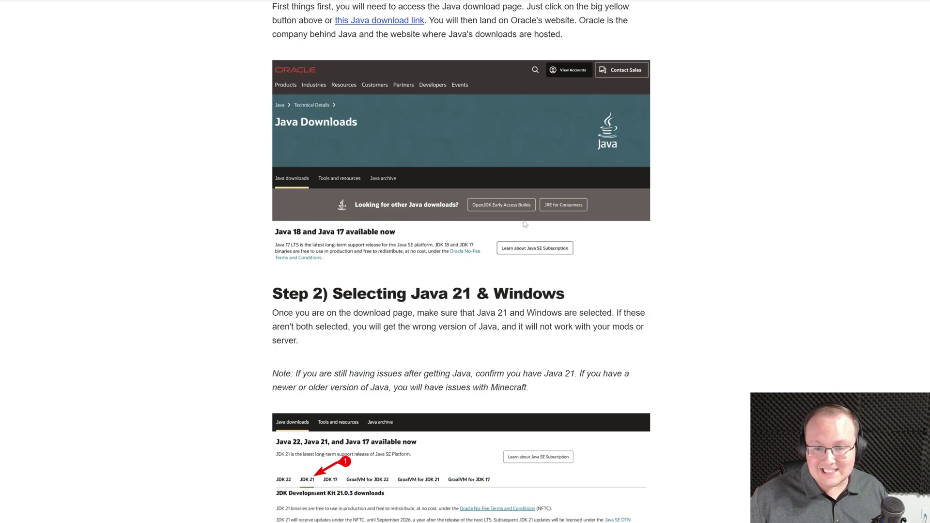
{"action": "scroll", "coordinate": [526, 225], "scroll_direction": "up", "scroll_amount": 17}
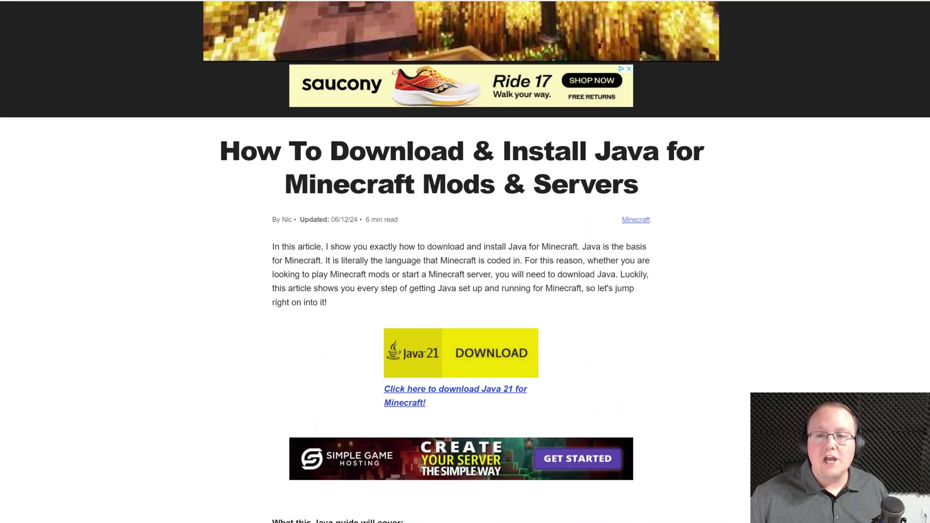
{"action": "scroll", "coordinate": [629, 242], "scroll_direction": "up", "scroll_amount": 7}
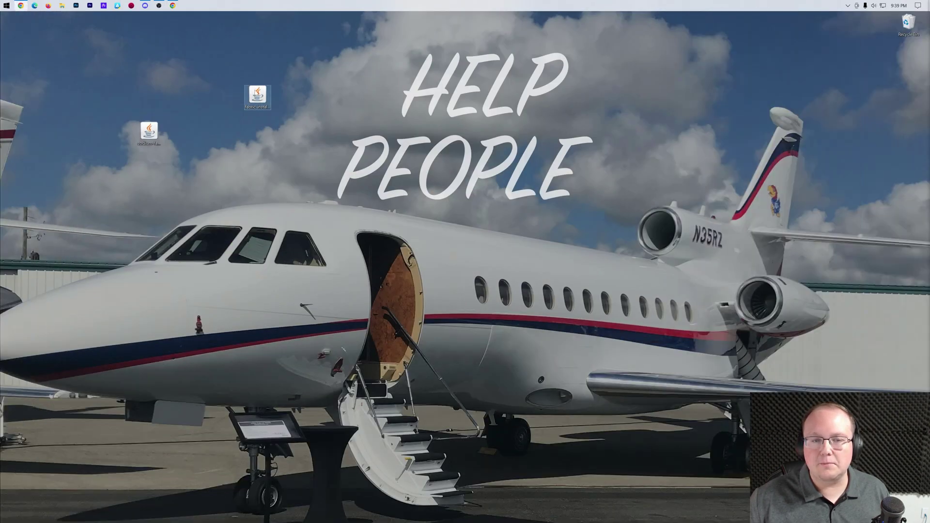
Bring up the context menu for the fabric-installer jar on the desktop
{"action": "right_click", "coordinate": [256, 92]}
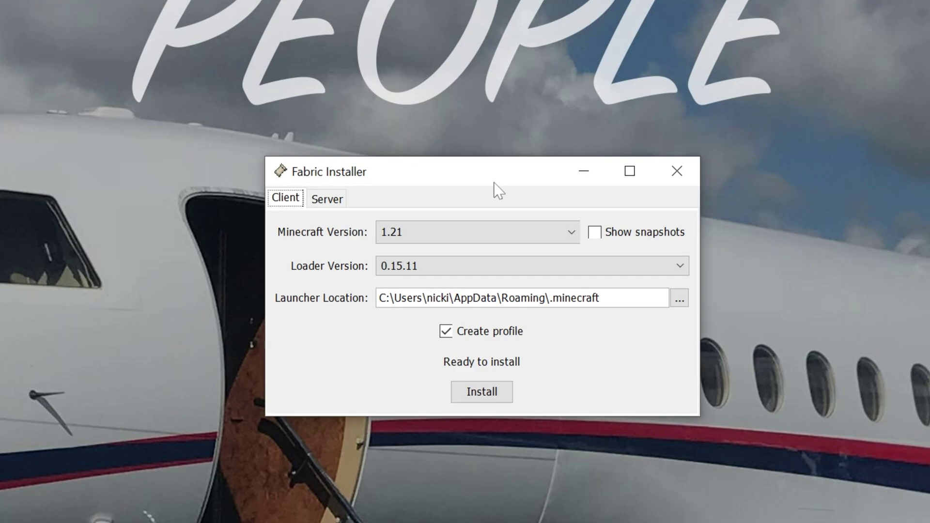
Install Fabric Loader for Minecraft version 1.21 and acknowledge the success message
{"action": "left_click", "coordinate": [415, 233]}
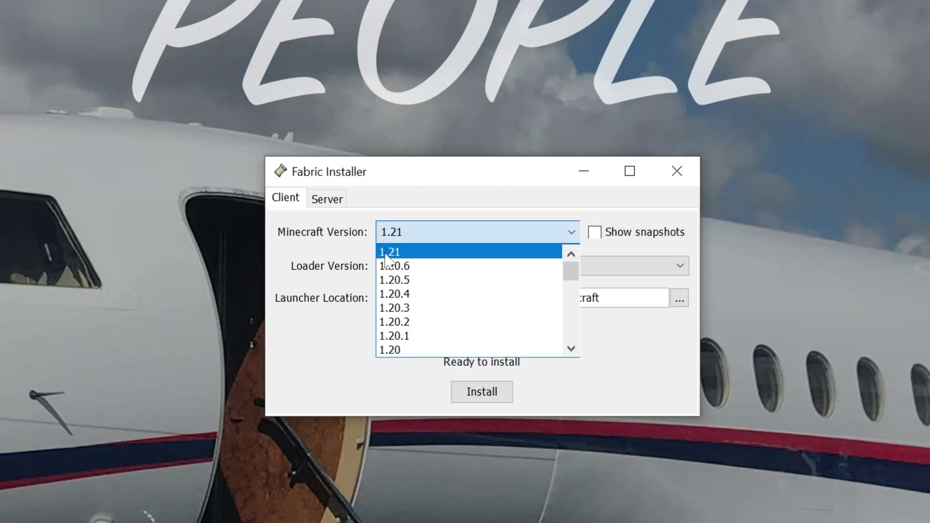
{"action": "left_click", "coordinate": [415, 253]}
{"action": "left_click", "coordinate": [492, 391]}
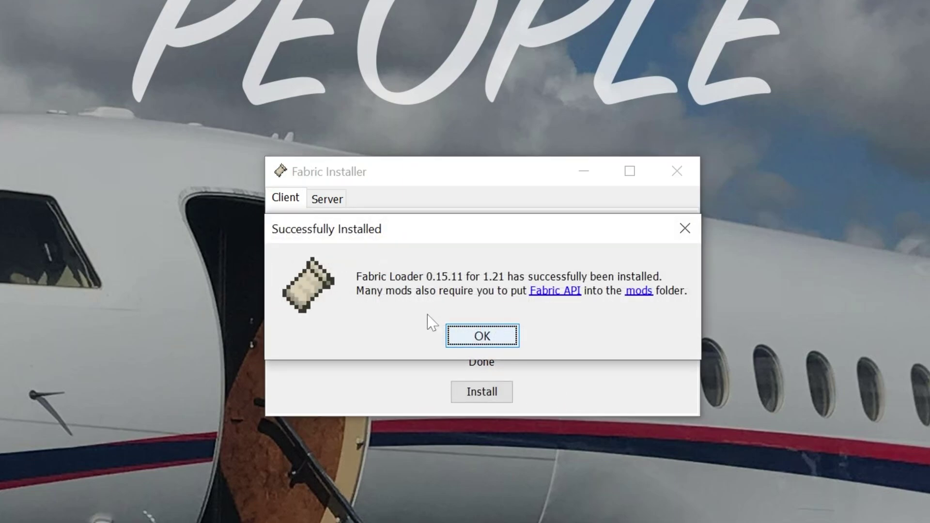
{"action": "left_click", "coordinate": [489, 330]}
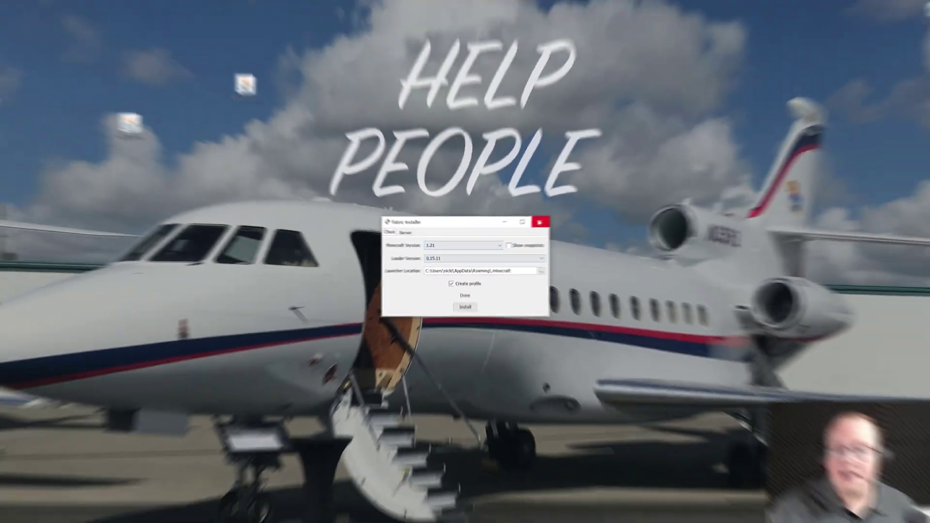
Close the Fabric installer, delete its jar via the Recycle Bin, and switch to Chrome
{"action": "left_click", "coordinate": [677, 171]}
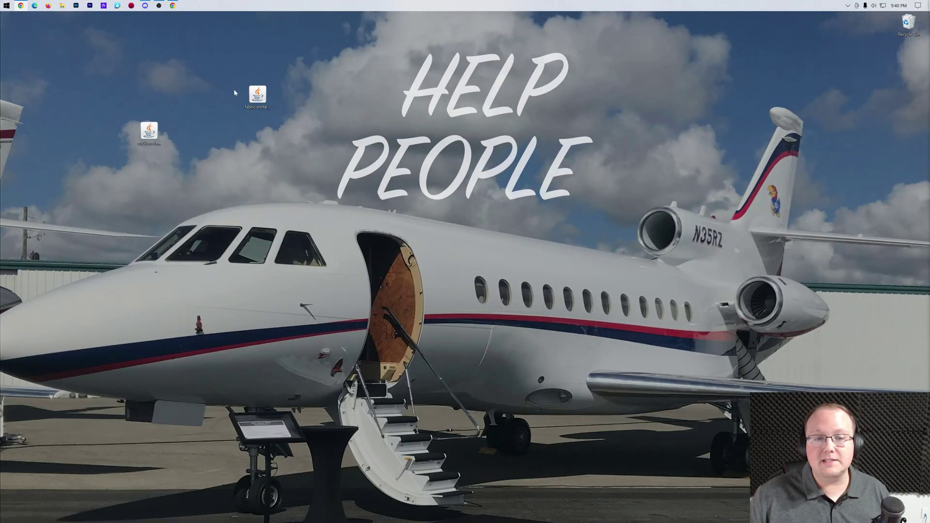
{"action": "left_click_drag", "start_coordinate": [258, 95], "coordinate": [901, 28]}
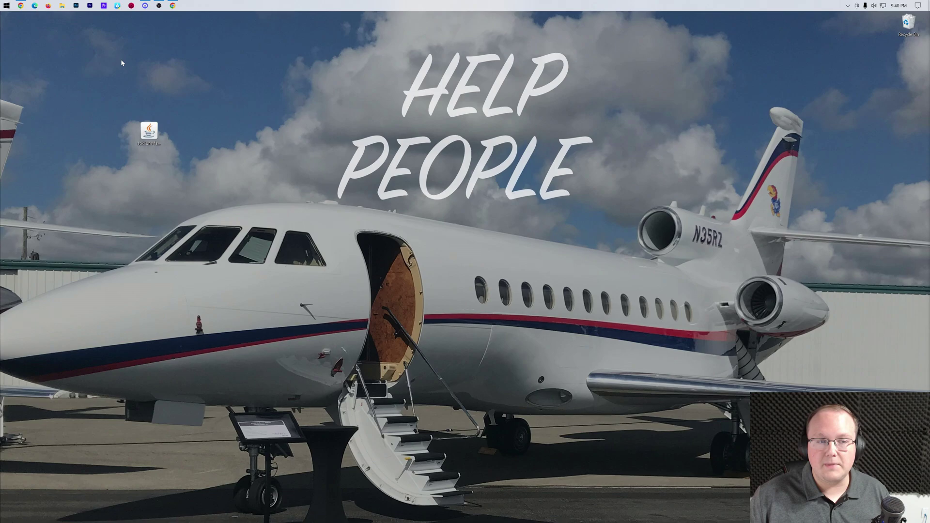
{"action": "key", "text": "super"}
{"action": "key", "text": "super"}
{"action": "left_click", "coordinate": [173, 5]}
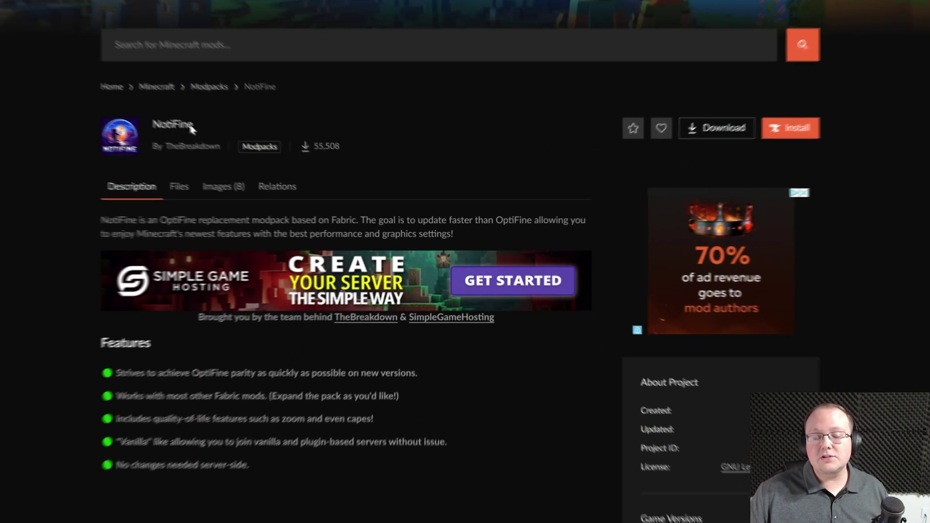
Review the NotiFine modpack page, highlighting and then deselecting its title
{"action": "left_click_drag", "start_coordinate": [194, 127], "coordinate": [148, 122]}
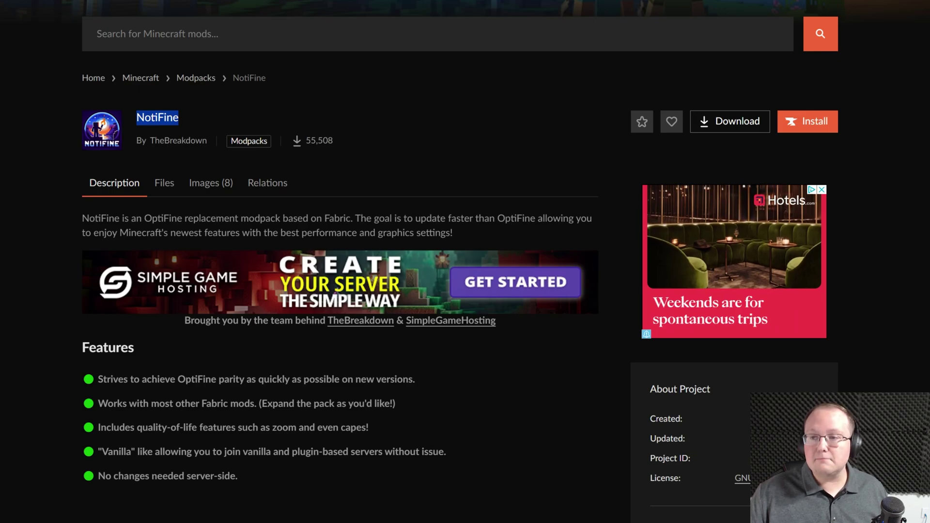
{"action": "left_click", "coordinate": [453, 377]}
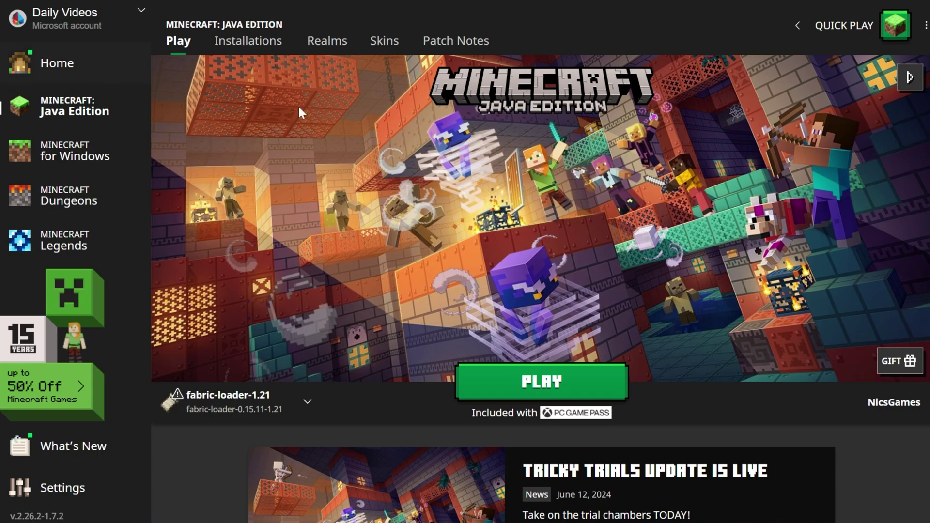
In Installations, toggle the Modded filter off and on, then start a new installation
{"action": "left_click", "coordinate": [248, 43]}
{"action": "left_click", "coordinate": [781, 88]}
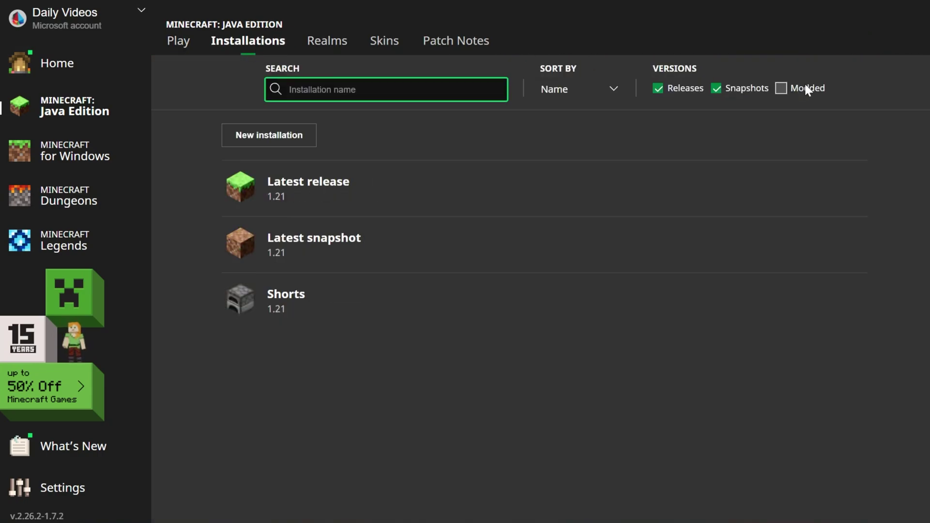
{"action": "left_click", "coordinate": [805, 88]}
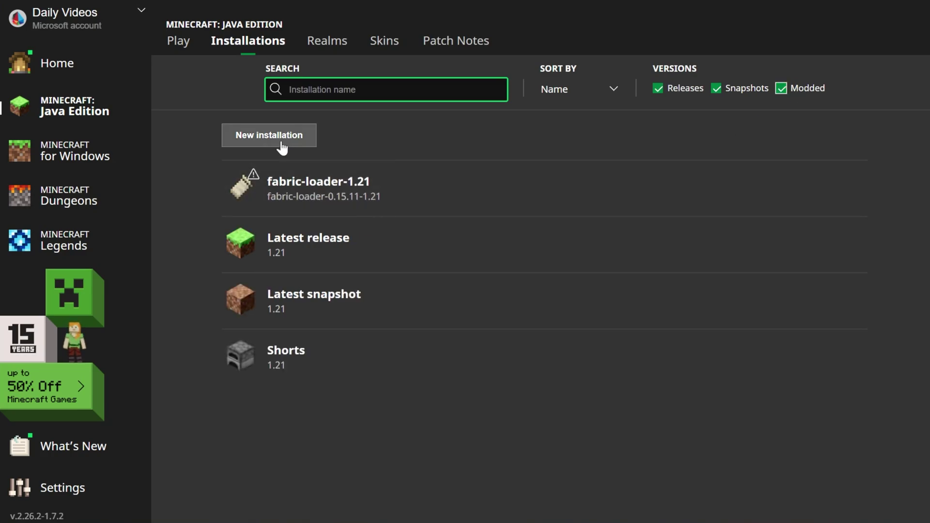
{"action": "left_click", "coordinate": [279, 142]}
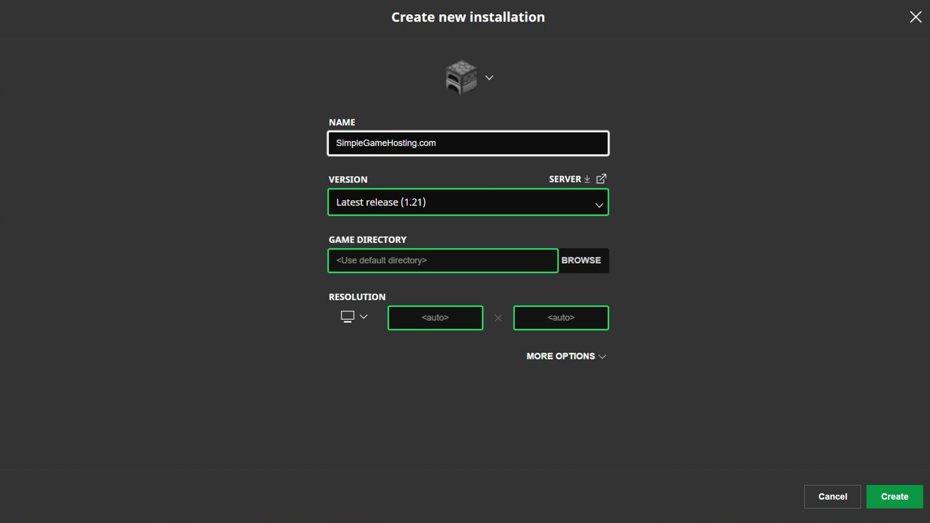
Create the installation with version release fabric-loader-0.15.11-1.21 and resolution 2560x1440
{"action": "left_click", "coordinate": [465, 202]}
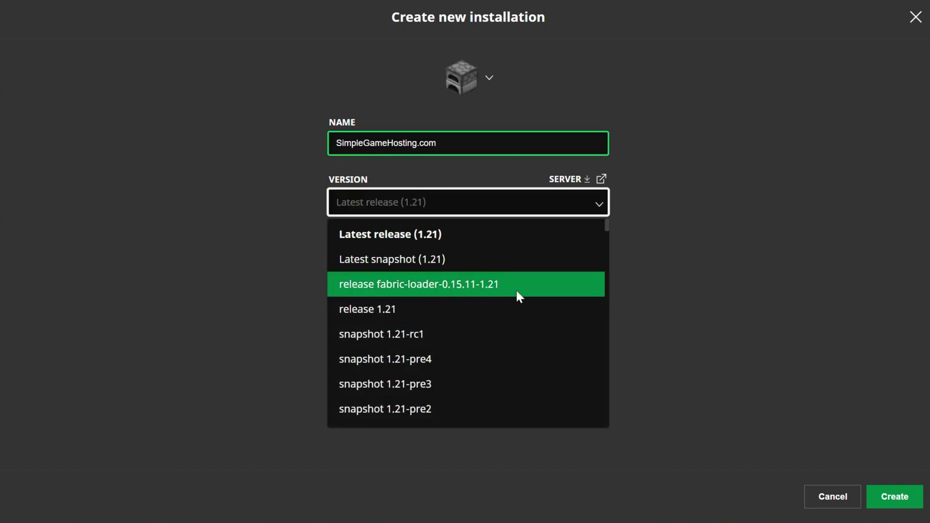
{"action": "left_click", "coordinate": [412, 284]}
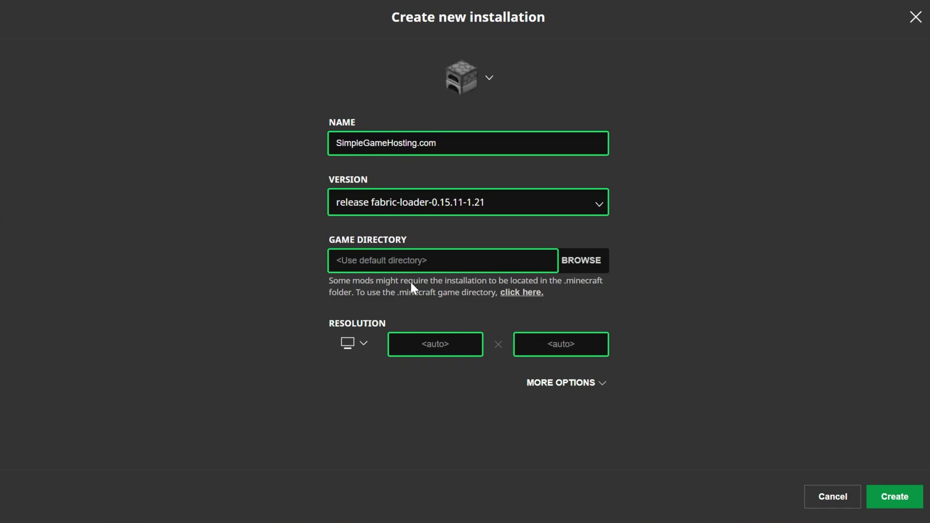
{"action": "left_click", "coordinate": [360, 340]}
{"action": "left_click", "coordinate": [363, 315]}
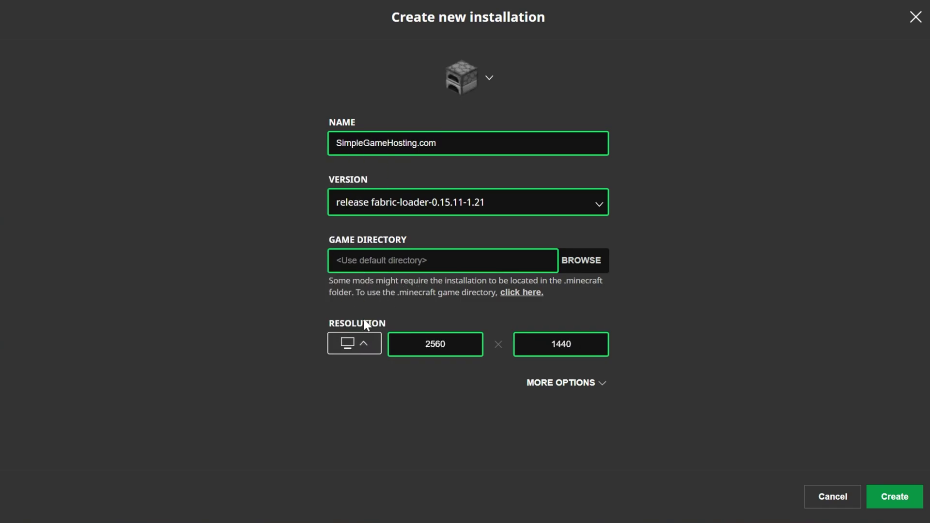
{"action": "left_click", "coordinate": [919, 506]}
{"action": "mouse_move", "coordinate": [283, 426]}
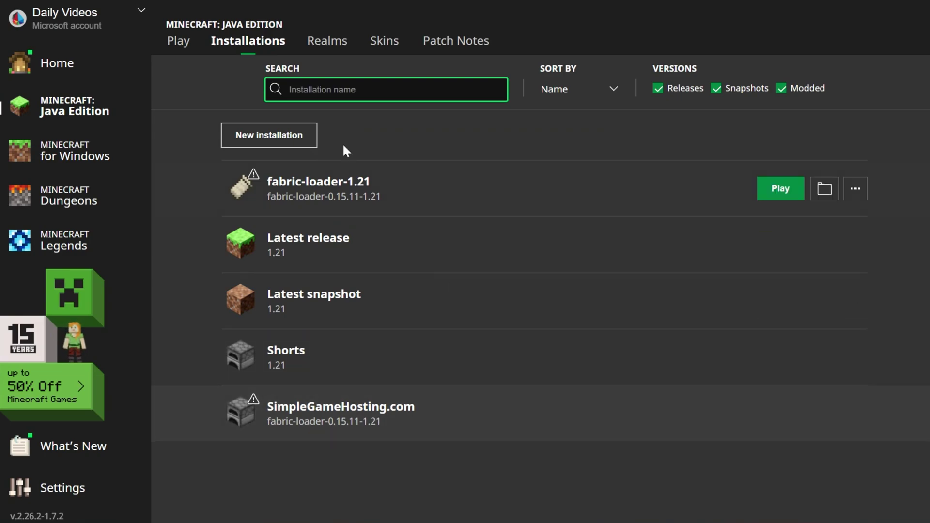
{"action": "mouse_move", "coordinate": [304, 185]}
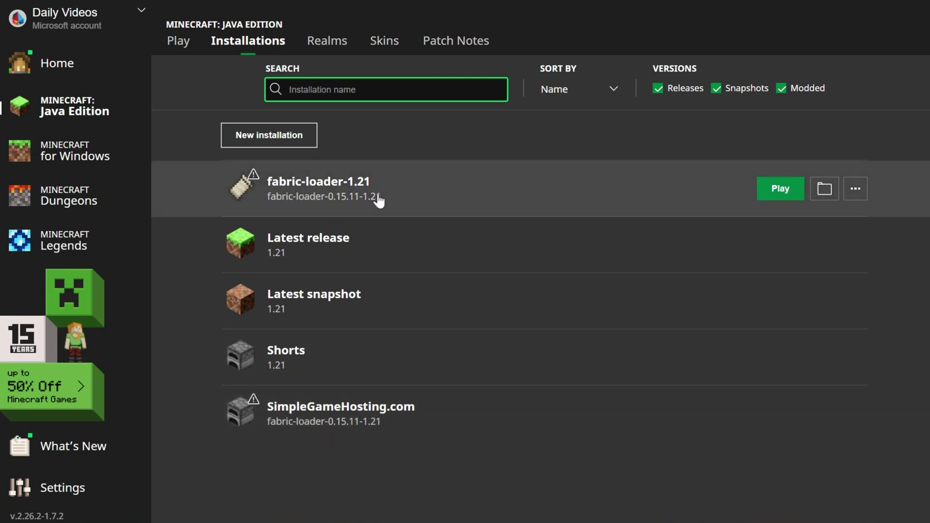
Open the installation's game folder and delete the old mods folder
{"action": "left_click", "coordinate": [825, 189]}
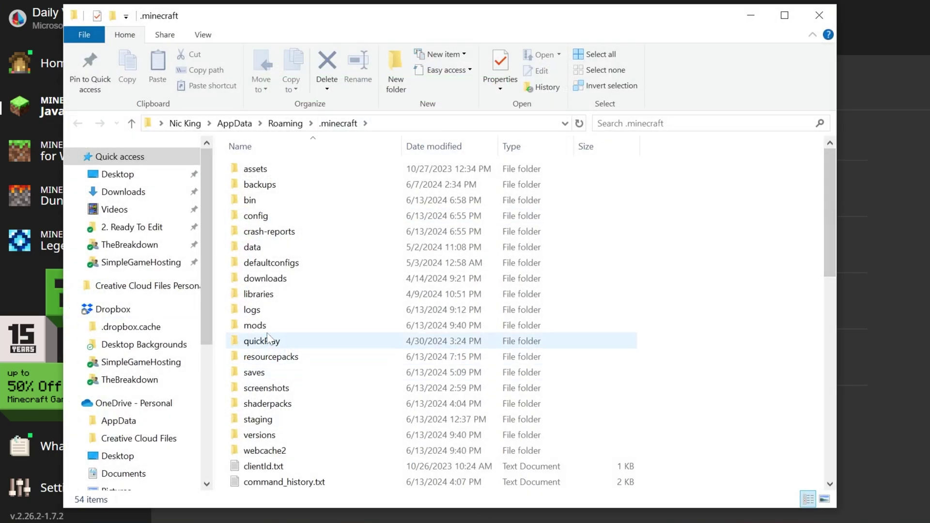
{"action": "left_click", "coordinate": [267, 330]}
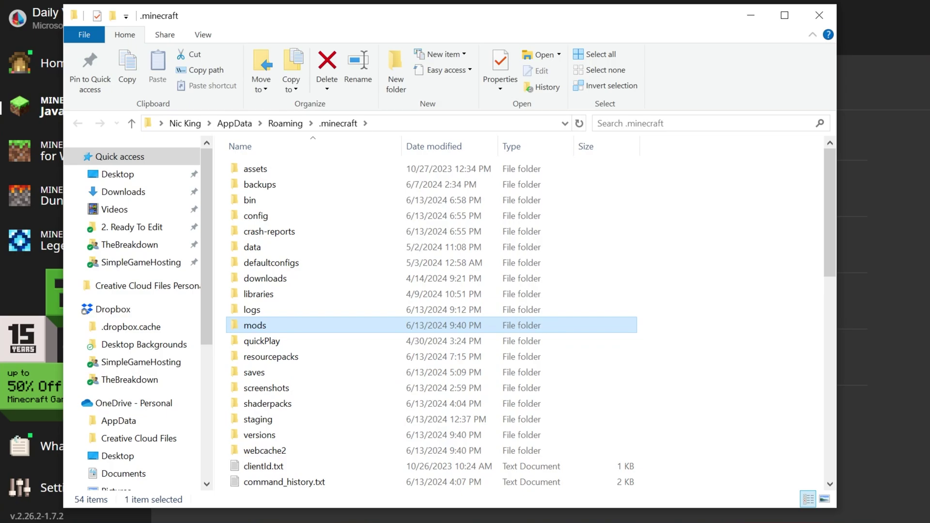
{"action": "key", "text": "Delete"}
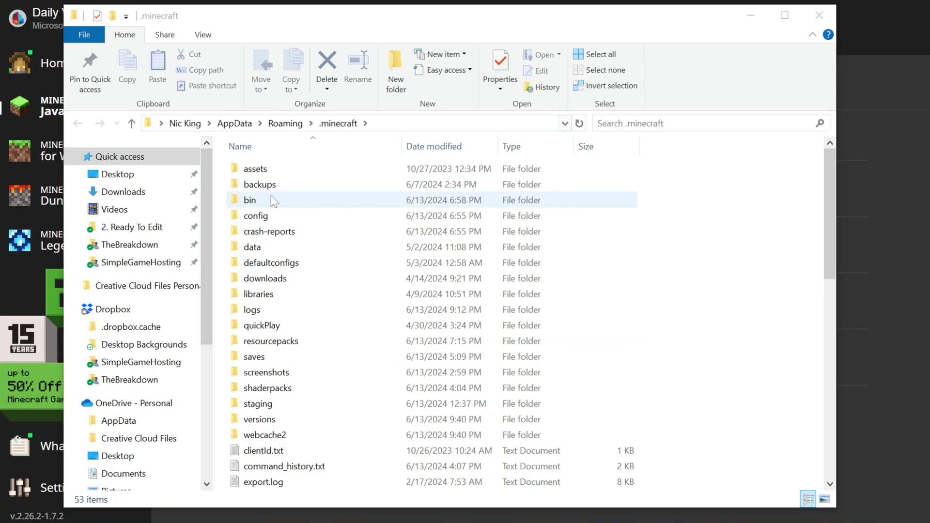
Create a new folder named 'mods' and move sodium-fabric-0.5.9+mc1.21.jar into it
{"action": "right_click", "coordinate": [218, 174]}
{"action": "mouse_move", "coordinate": [260, 368]}
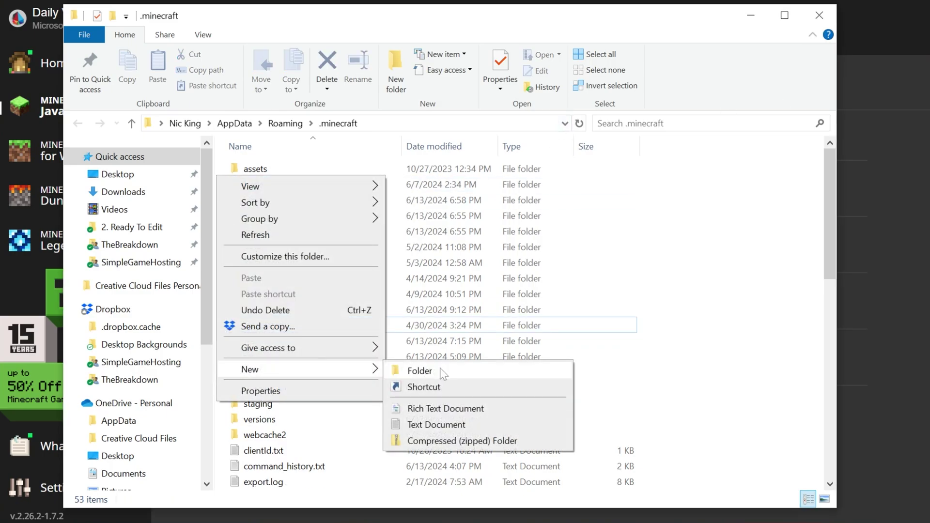
{"action": "left_click", "coordinate": [439, 372]}
{"action": "type", "text": "mods"}
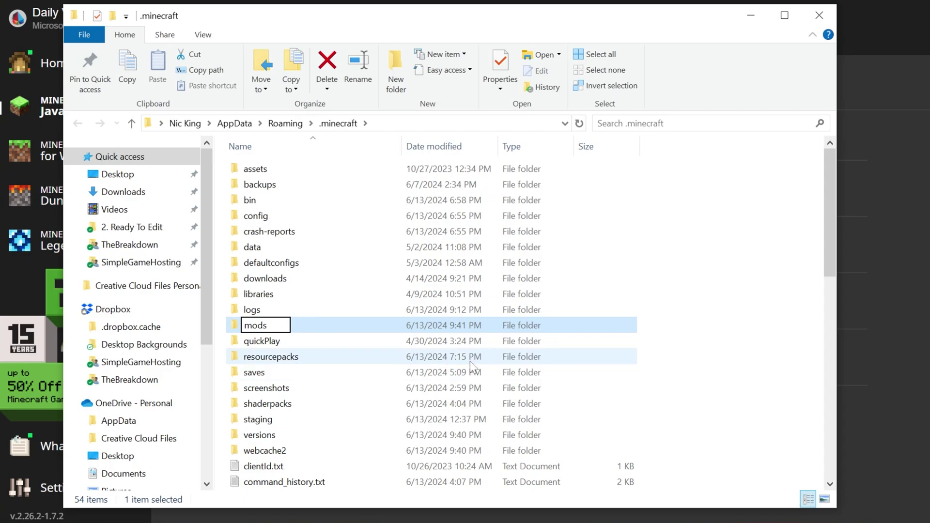
{"action": "left_click", "coordinate": [526, 330]}
{"action": "double_click", "coordinate": [526, 330]}
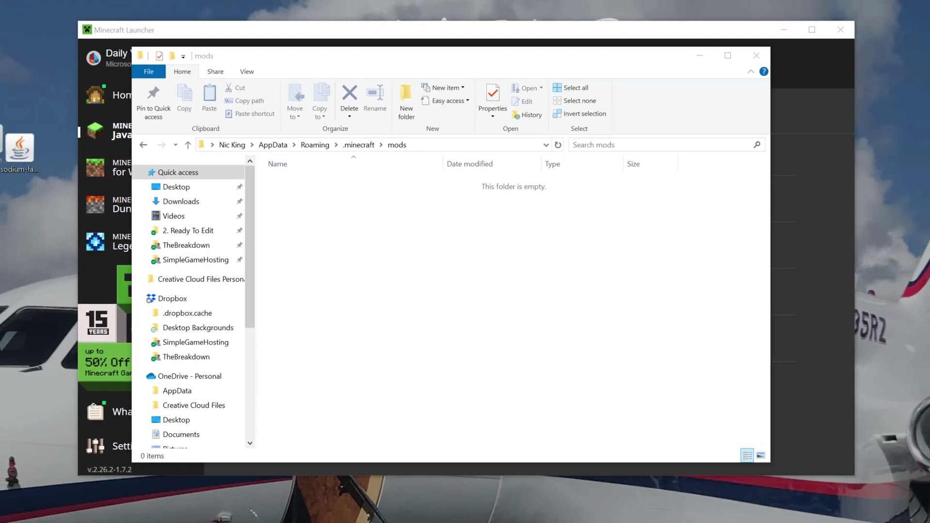
{"action": "left_click_drag", "start_coordinate": [20, 148], "coordinate": [497, 315]}
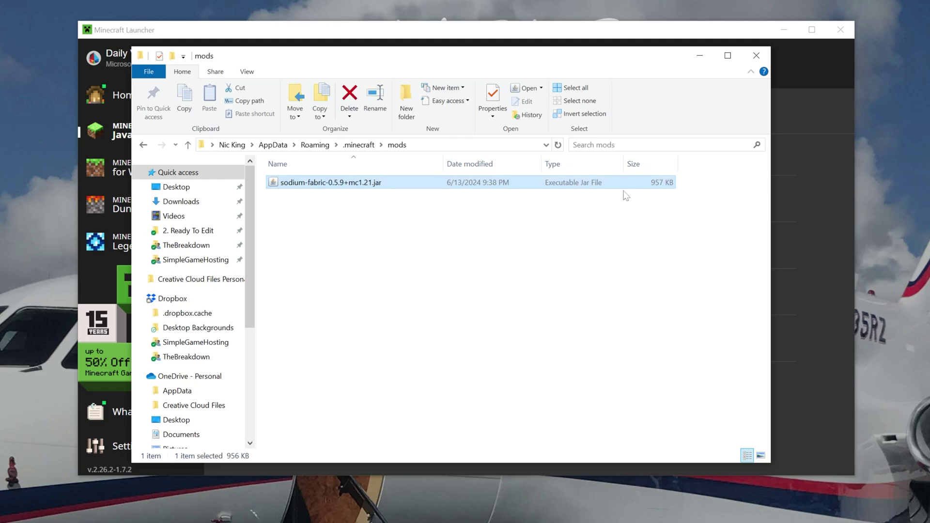
Close Explorer and play the SimpleGameHosting.com installation, confirming the modified-installation warning
{"action": "left_click", "coordinate": [753, 68]}
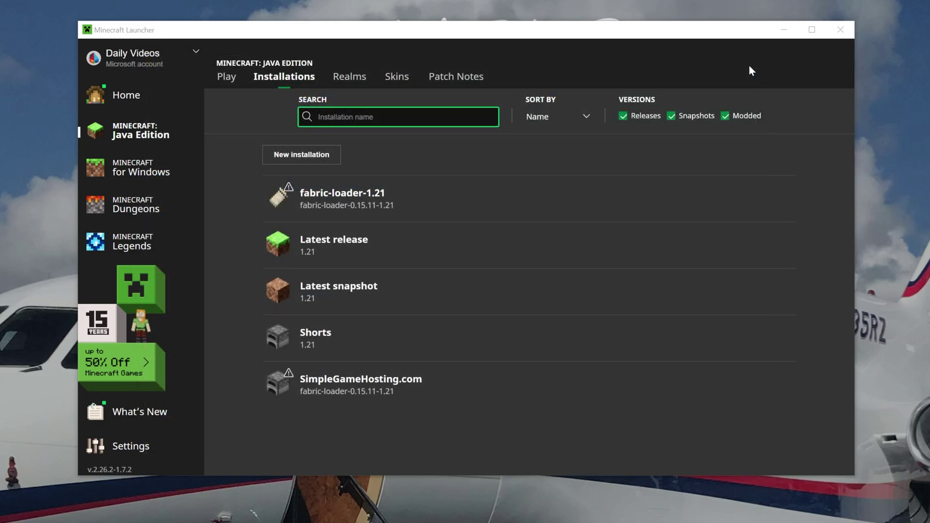
{"action": "mouse_move", "coordinate": [504, 223]}
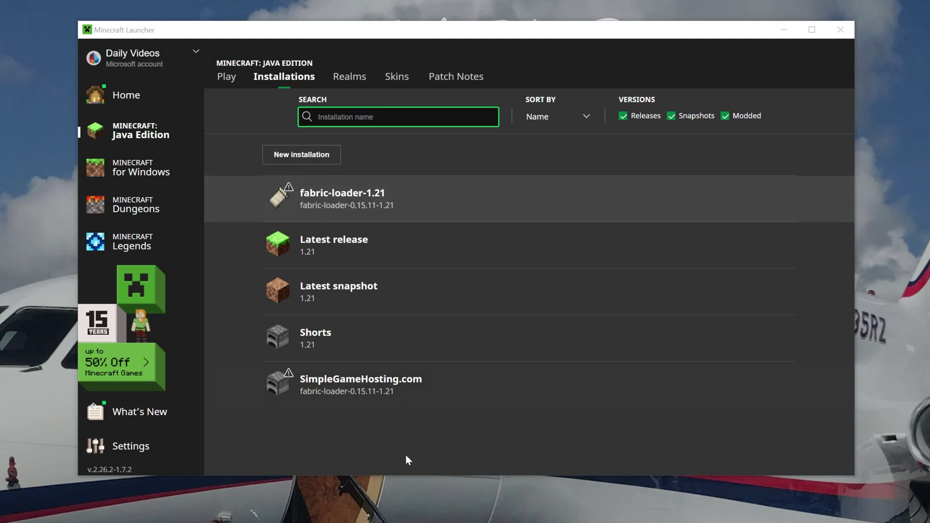
{"action": "mouse_move", "coordinate": [530, 394]}
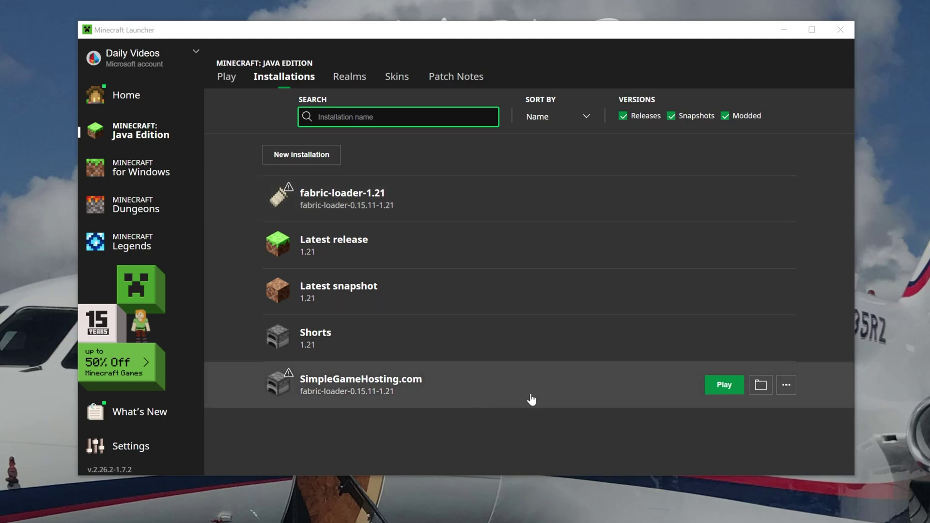
{"action": "left_click", "coordinate": [720, 386]}
{"action": "left_click", "coordinate": [600, 323]}
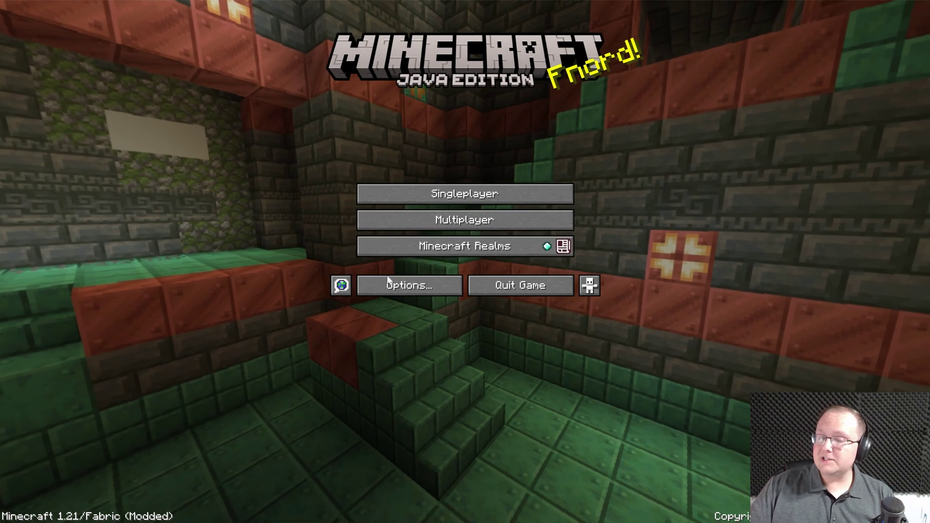
Open Options > Video Settings and glance at the Advanced, Quality and General pages
{"action": "left_click", "coordinate": [387, 279]}
{"action": "left_click", "coordinate": [379, 138]}
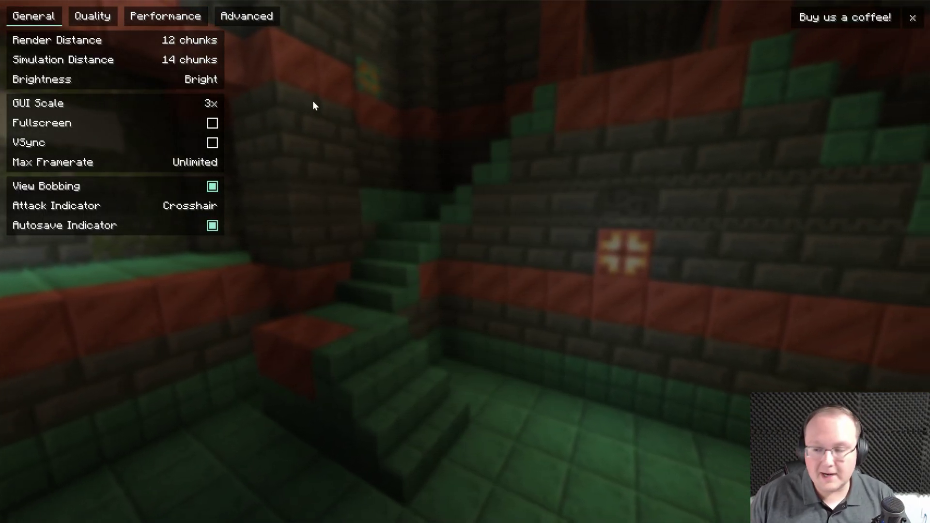
{"action": "left_click", "coordinate": [260, 20]}
{"action": "left_click", "coordinate": [87, 18]}
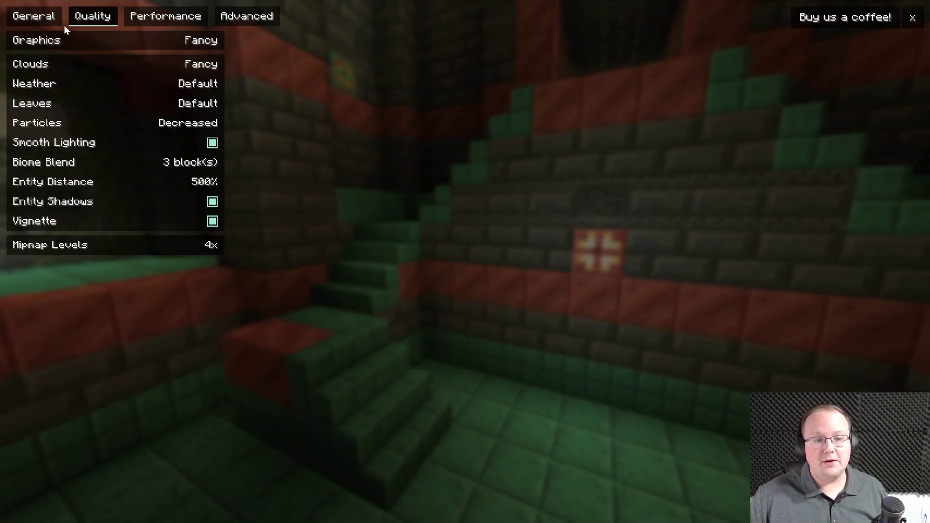
{"action": "left_click", "coordinate": [45, 22]}
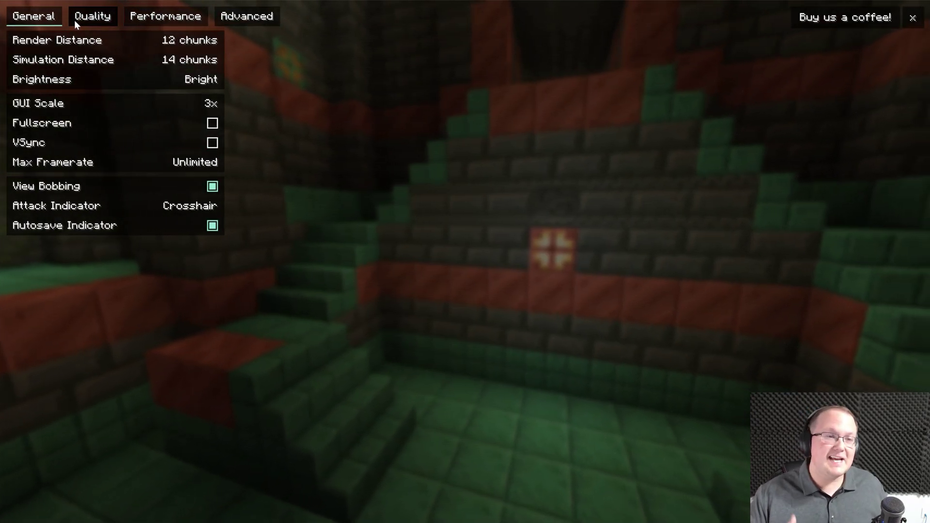
Go through the Quality, Performance and Advanced pages, finishing back on General
{"action": "left_click", "coordinate": [74, 19]}
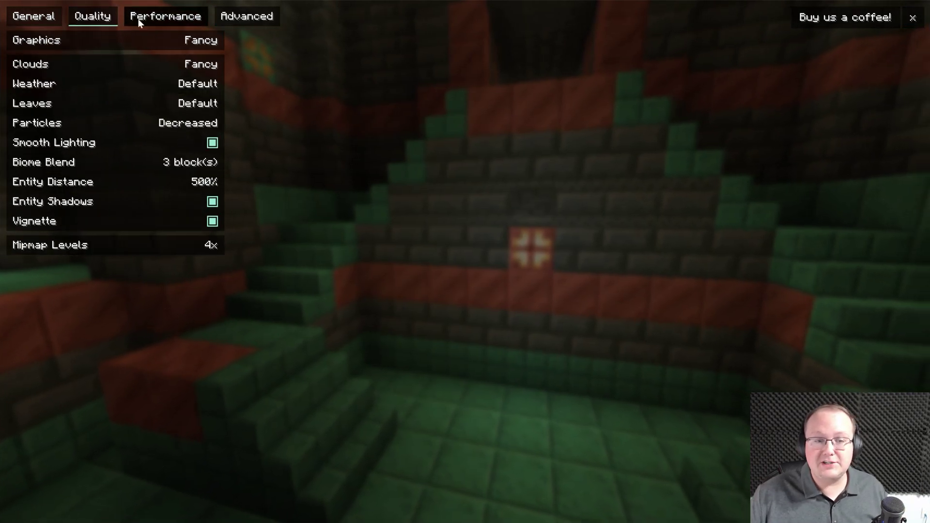
{"action": "left_click", "coordinate": [138, 19]}
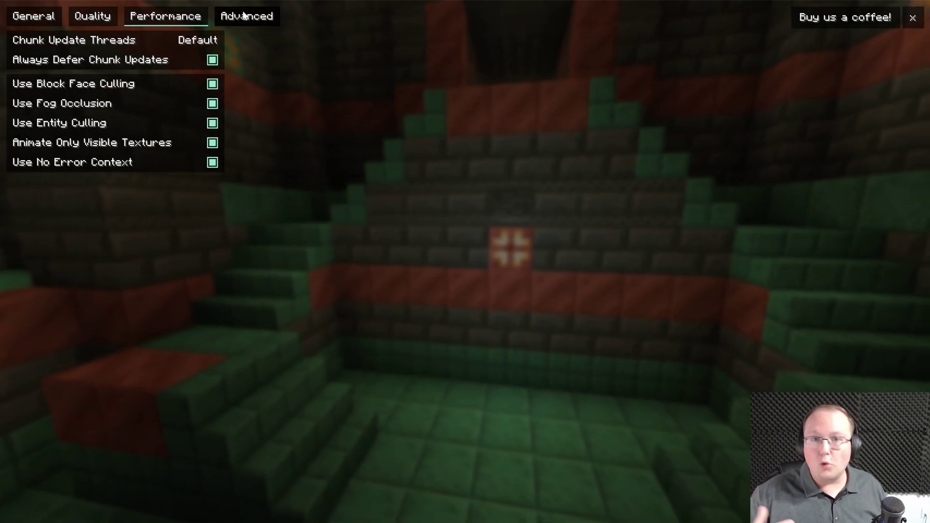
{"action": "left_click", "coordinate": [244, 15]}
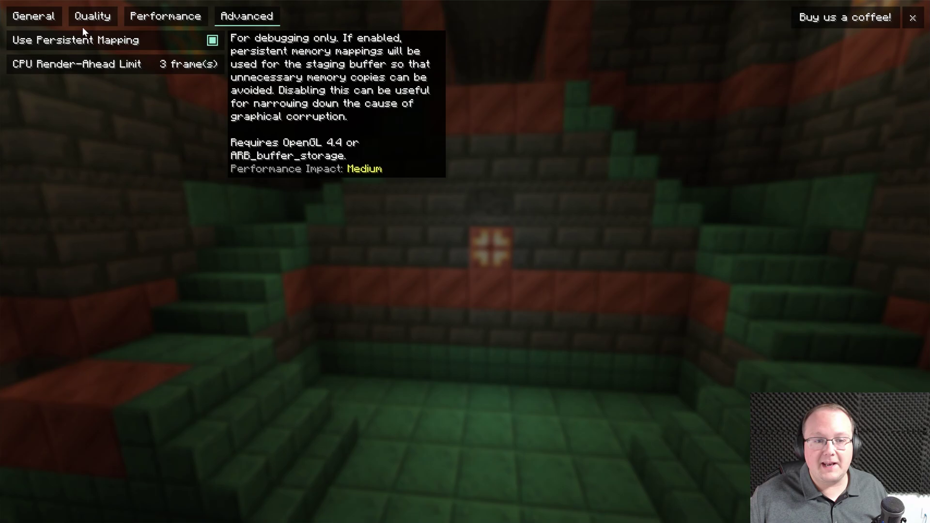
{"action": "left_click", "coordinate": [81, 19]}
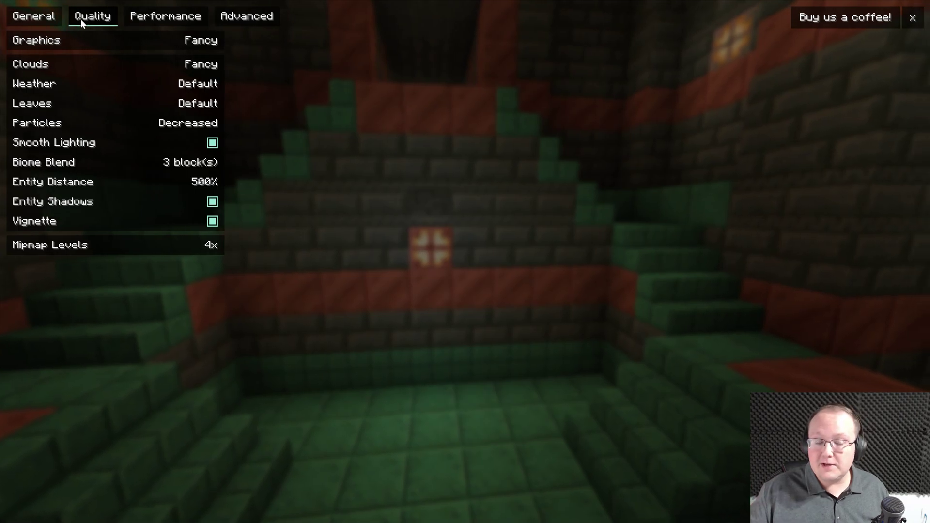
{"action": "left_click", "coordinate": [30, 18]}
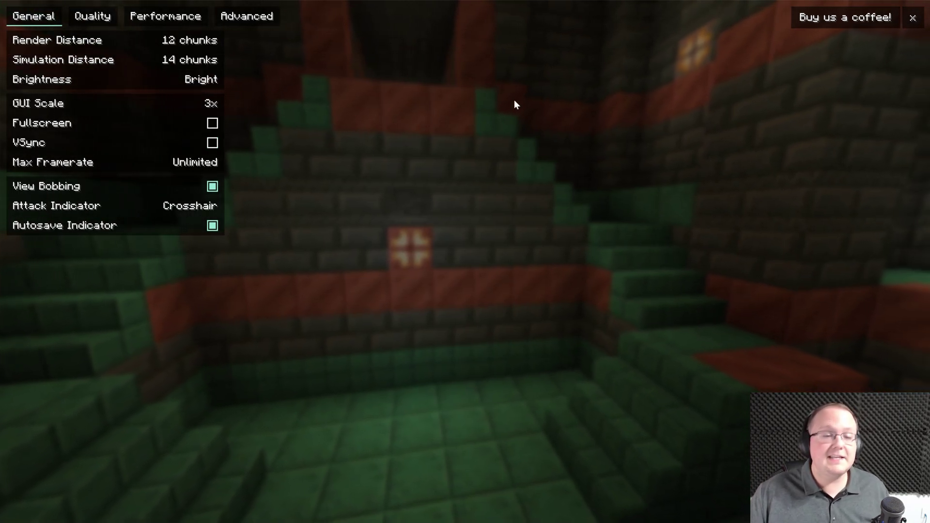